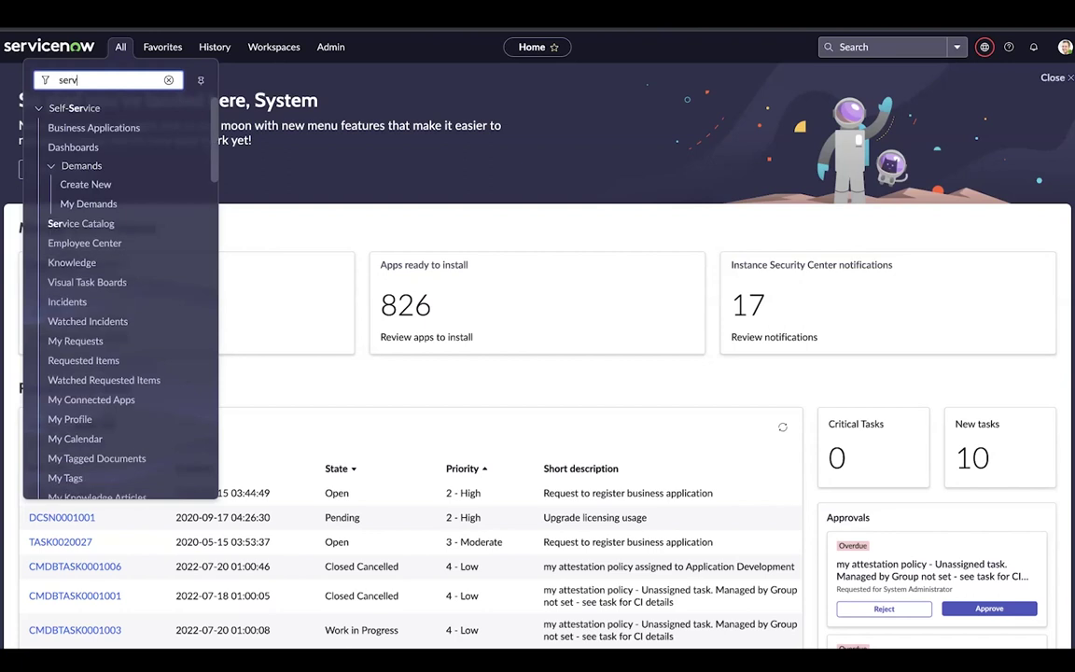
Filter the navigator for "service bui" and open Service Builder under Service Portfolio Management
key("BackSpace")
key("BackSpace")
key("BackSpace")
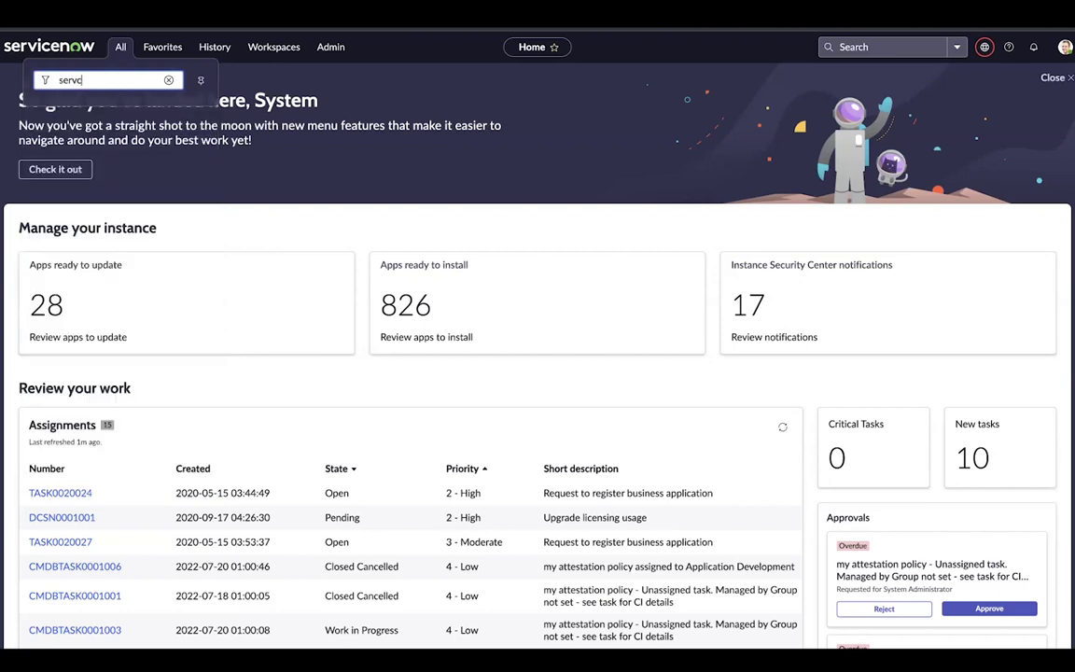
type("ice")
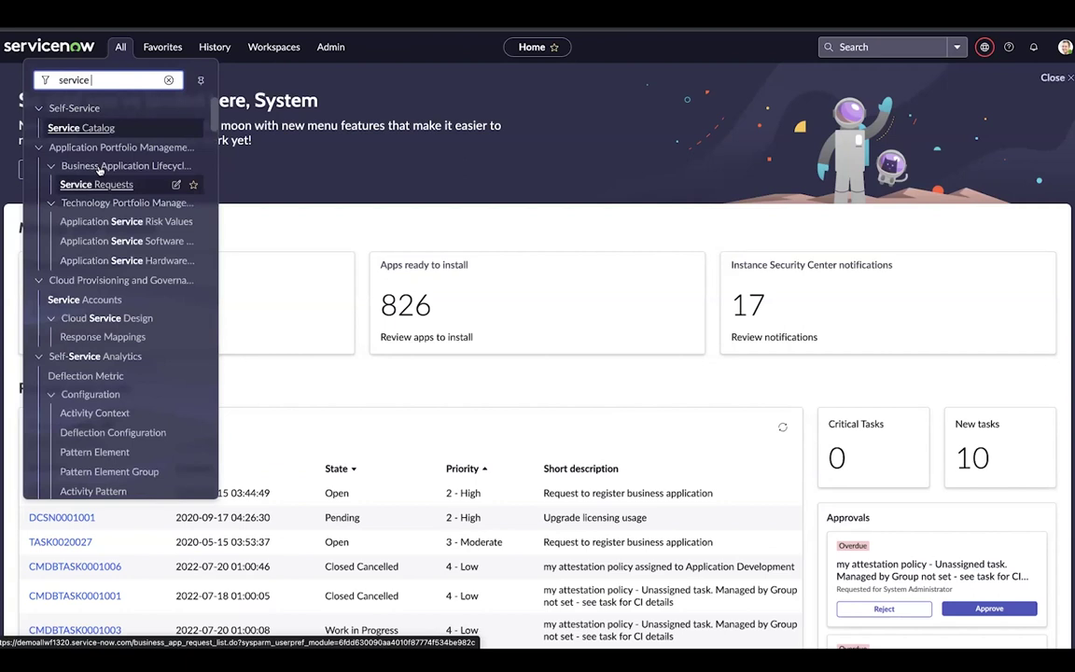
scroll(155, 364, "down", 5)
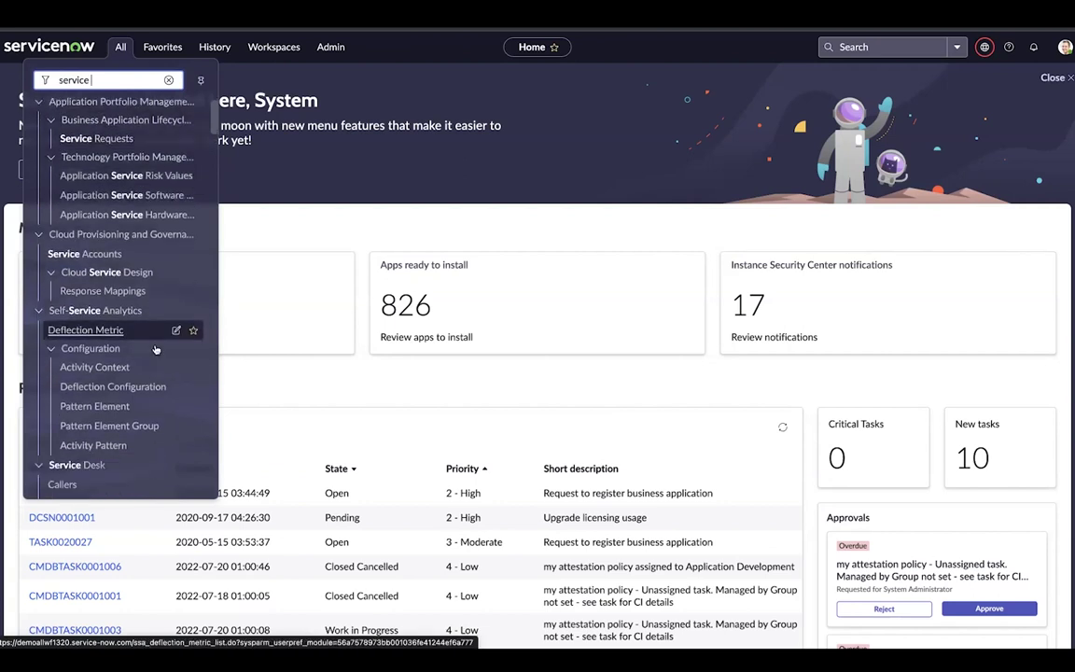
scroll(155, 349, "up", 5)
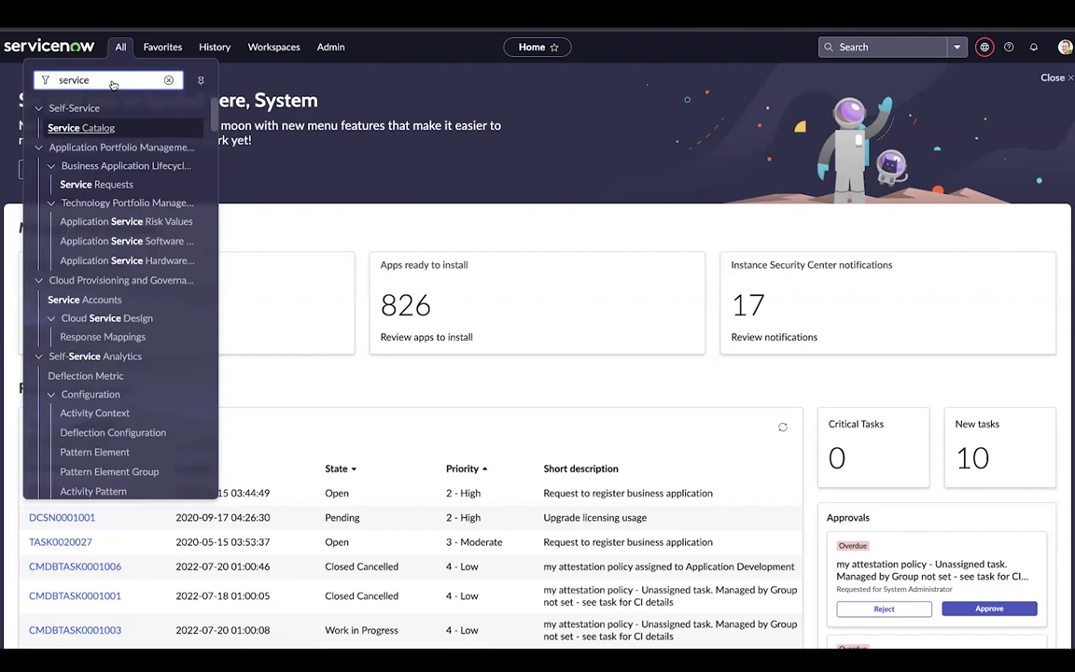
type("bui")
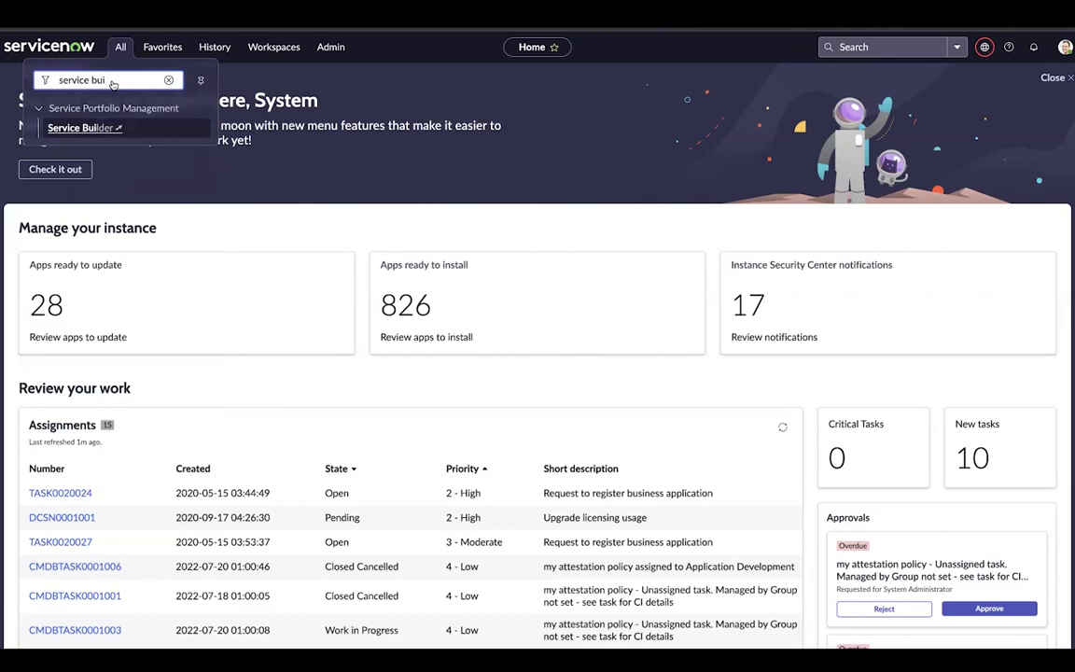
left_click(86, 129)
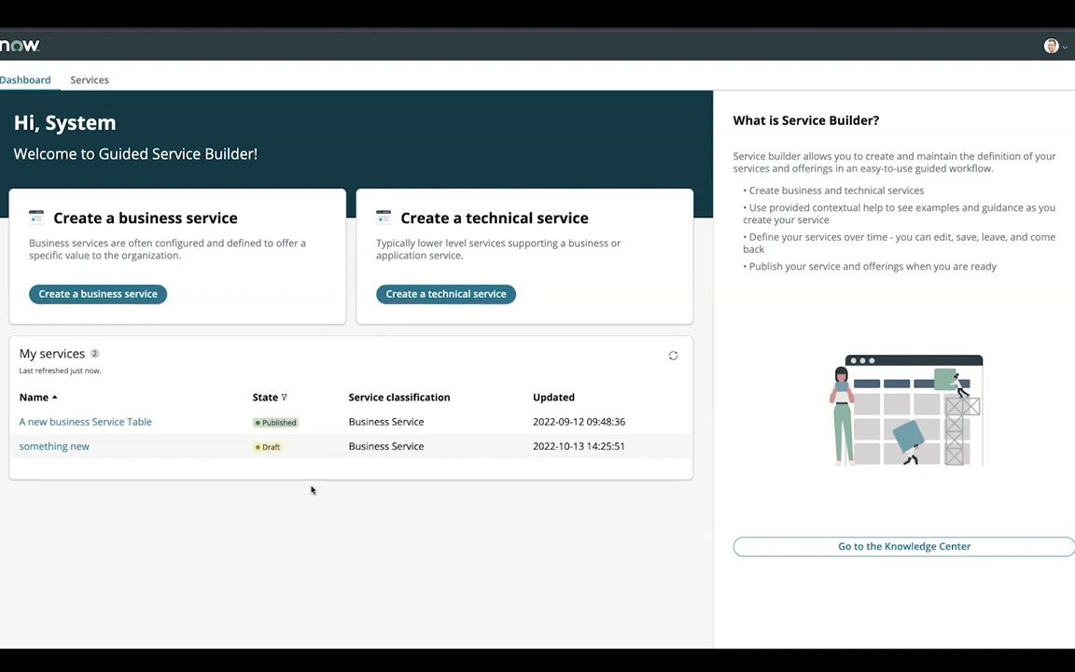
Start creating a business service, continue past the getting-started overview and read the best practices for defining the service
left_click(105, 300)
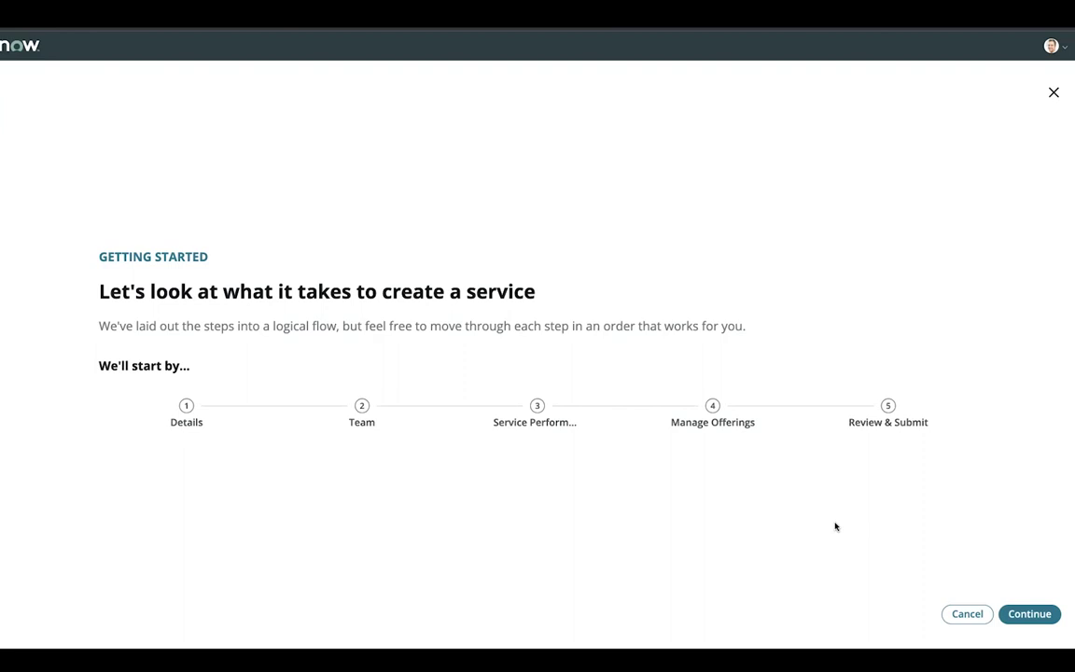
left_click(1023, 616)
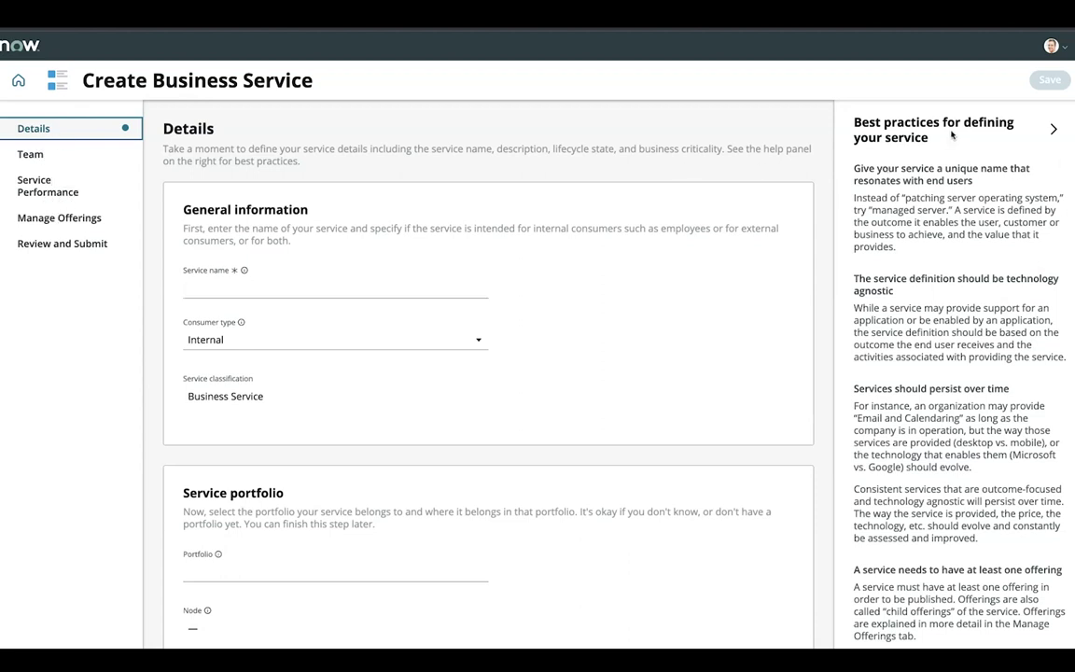
scroll(940, 599, "down", 3)
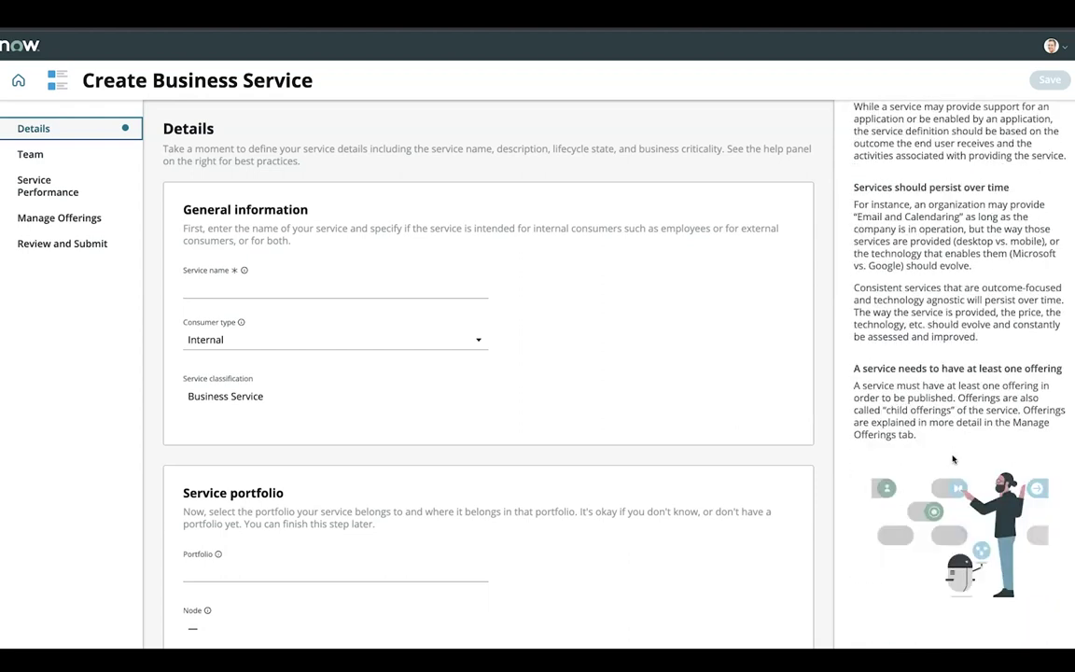
scroll(954, 382, "up", 3)
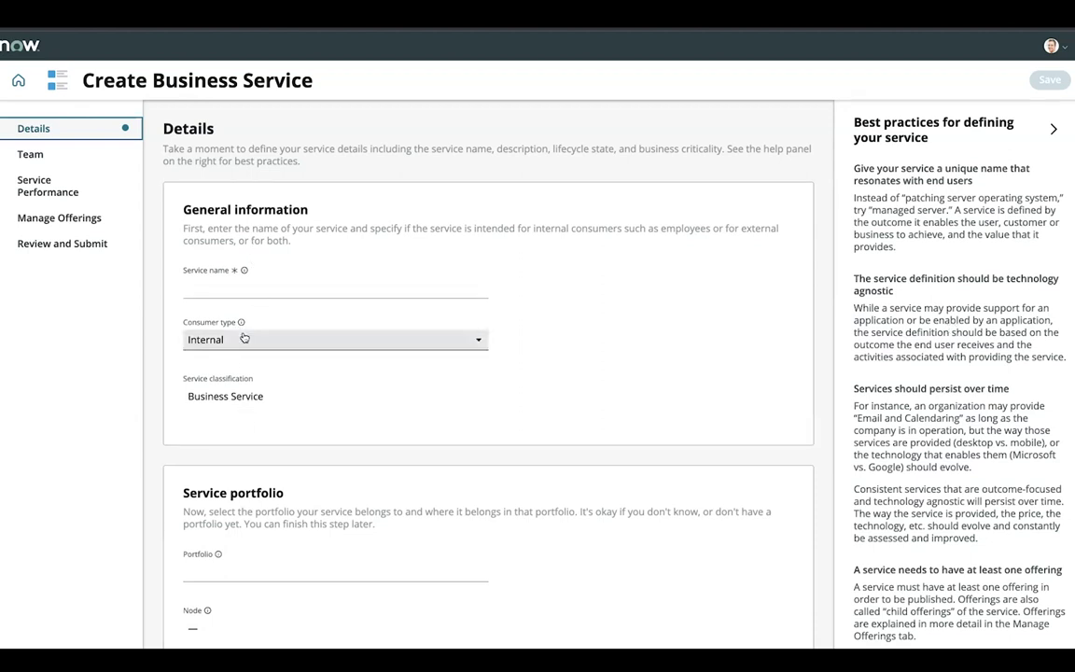
Review the service's Details sections, reading the help for Consumer type and Phase and looking through to the Business case
mouse_move(242, 324)
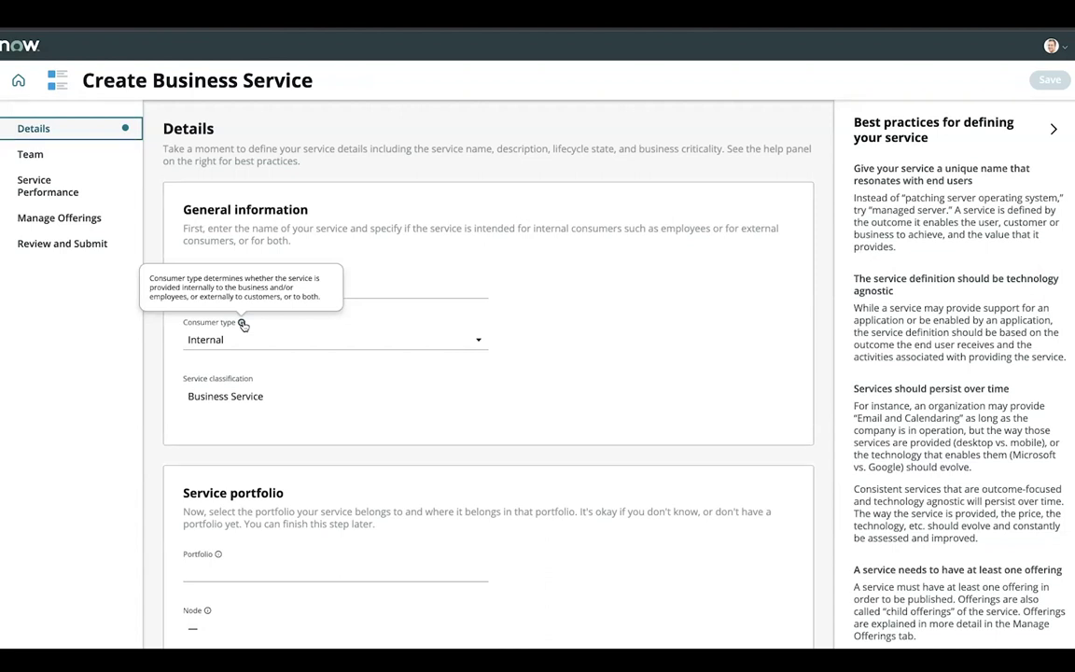
scroll(285, 389, "down", 2)
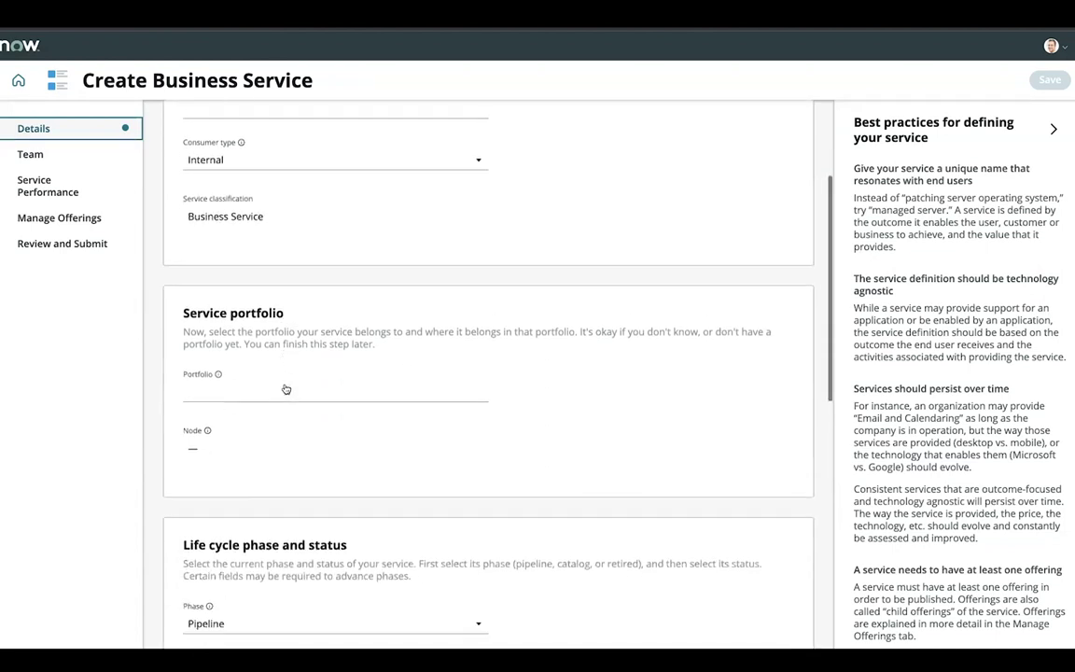
scroll(286, 389, "down", 4)
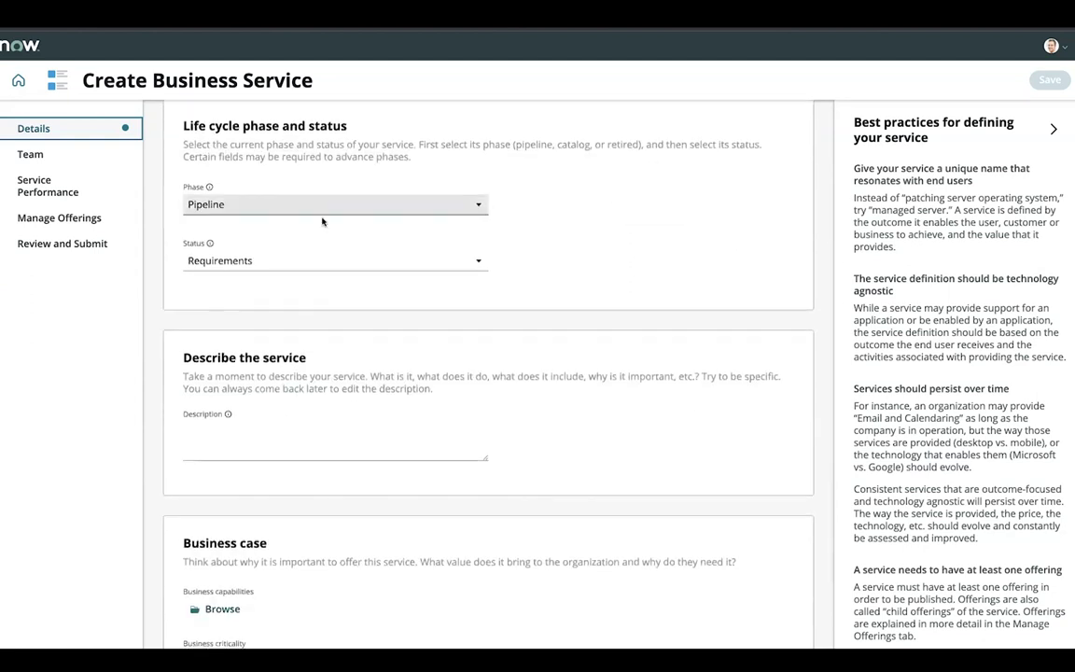
mouse_move(210, 190)
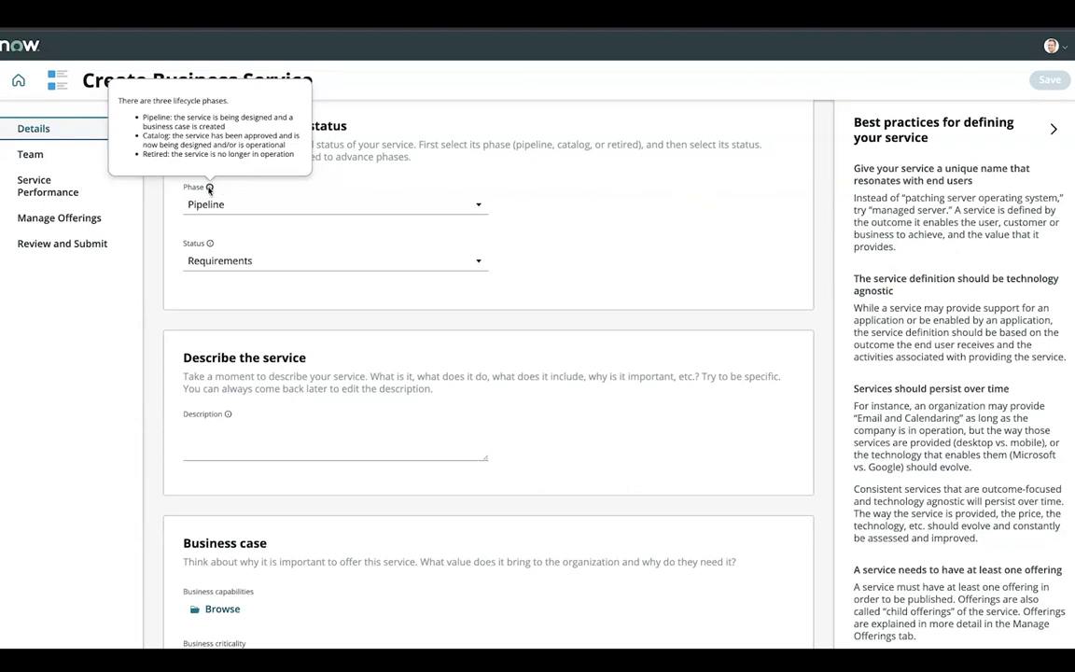
left_click(209, 187)
left_click(209, 188)
scroll(273, 369, "down", 2)
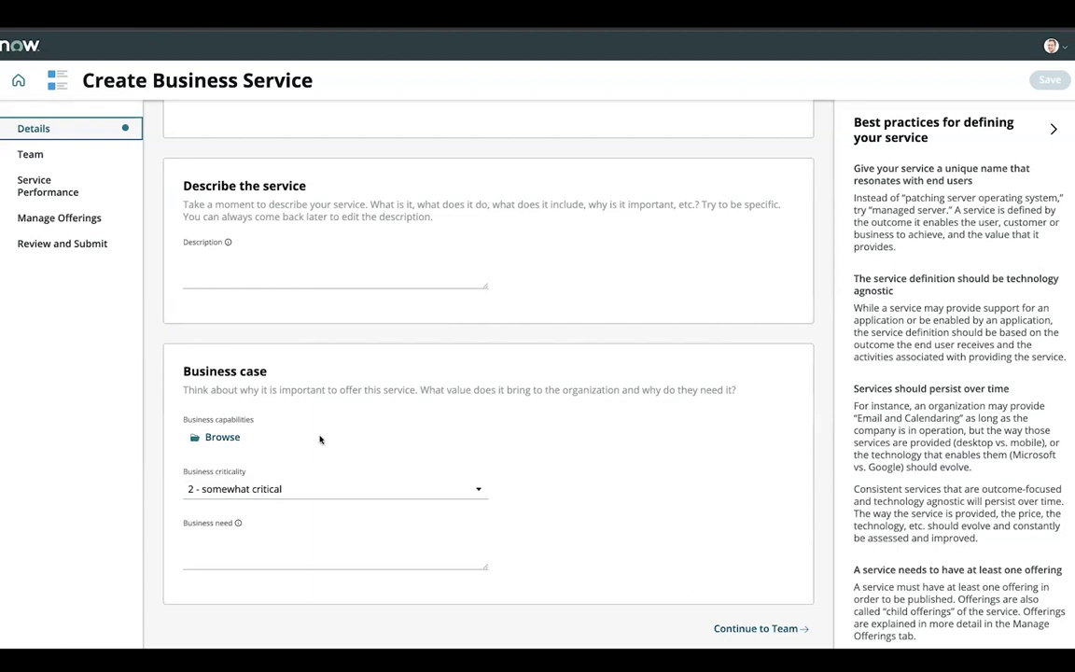
Review the service's Team fields, reading the help for Business Relationship Manager and Vendor
left_click(35, 154)
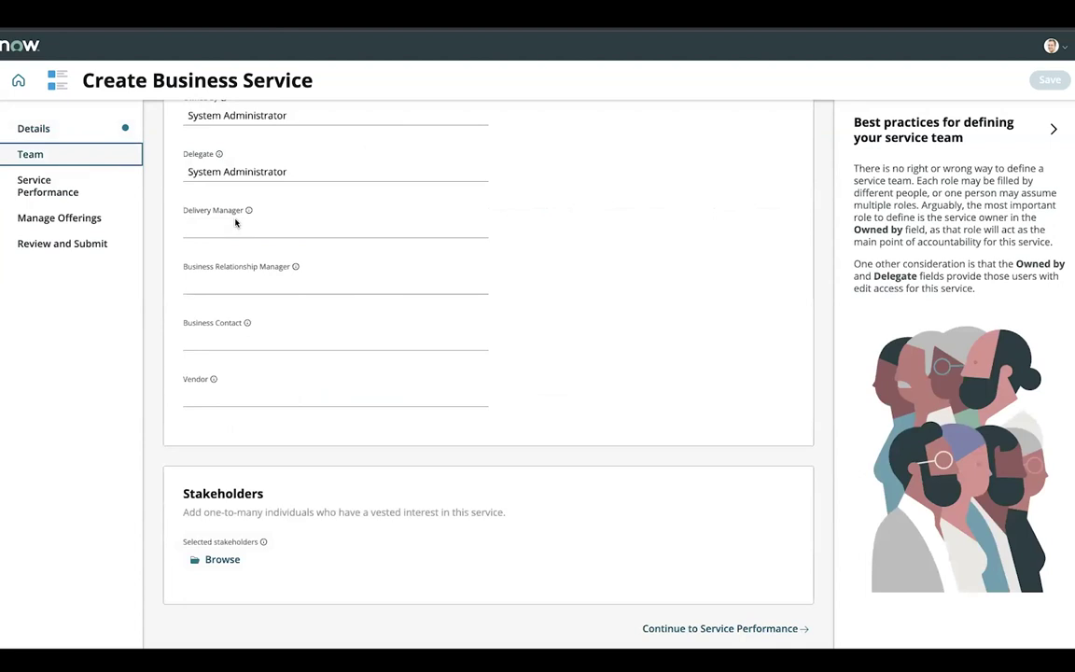
mouse_move(295, 268)
mouse_move(215, 380)
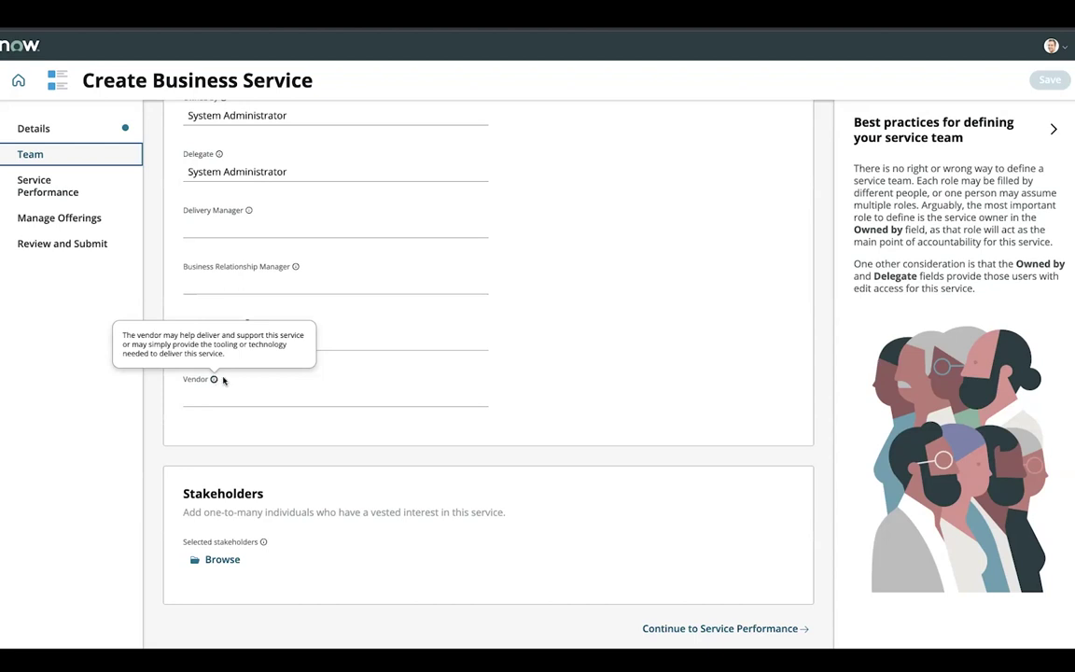
Examine the default metrics guidance for Service Performance and check the service's Manage Offerings section
left_click(46, 191)
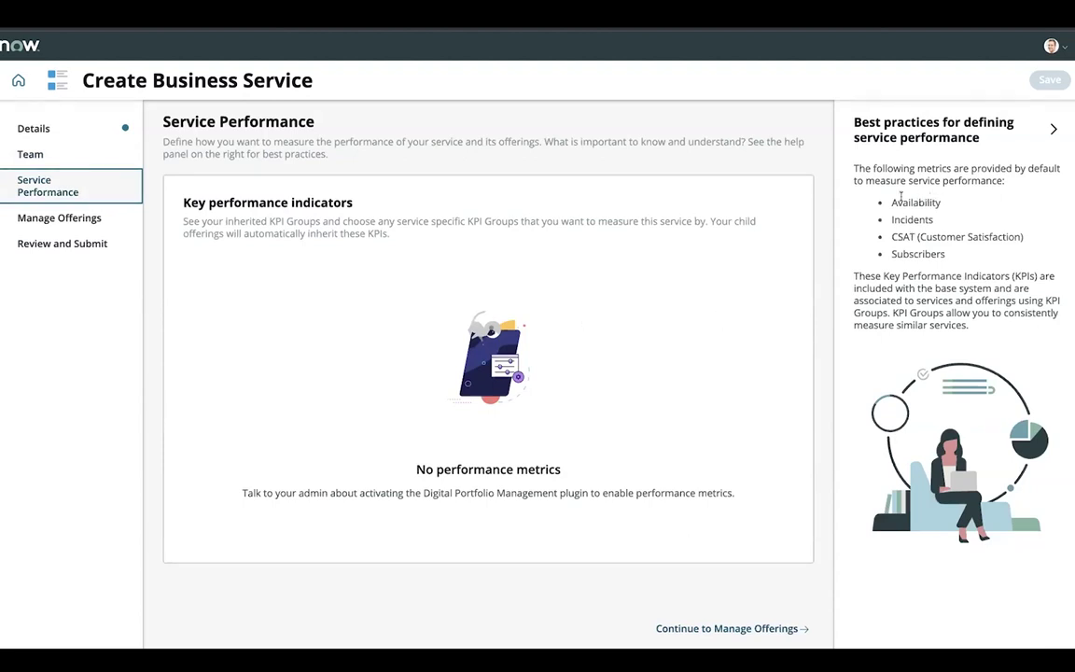
left_click_drag(854, 169, 965, 261)
left_click(965, 260)
left_click(66, 216)
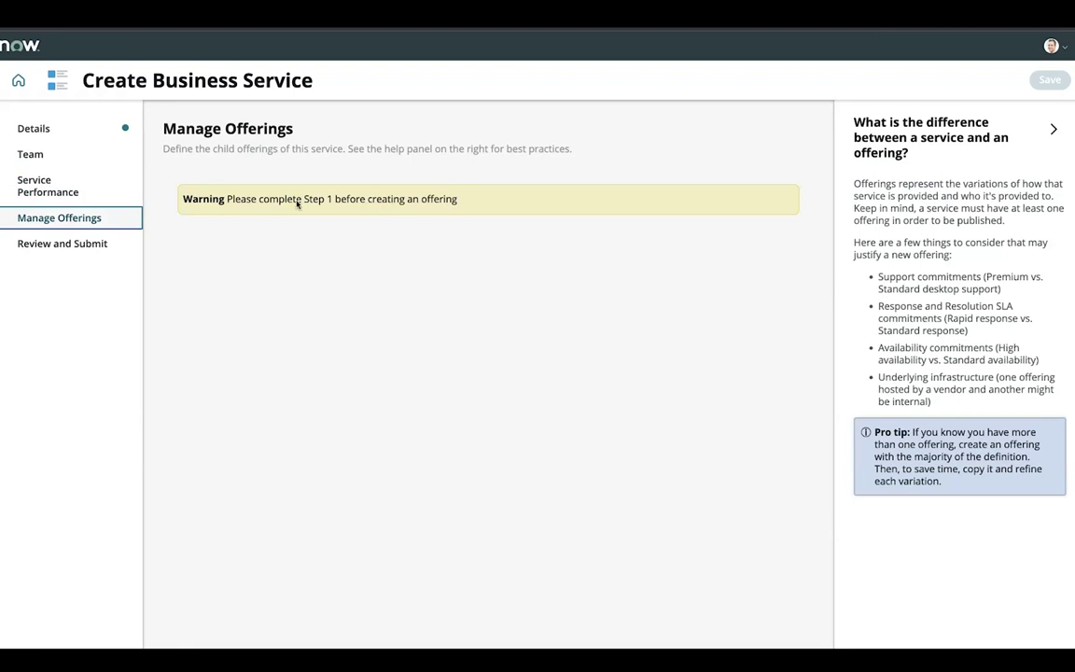
Name the business service "My service Name here." in its Details and return to Manage Offerings
left_click(57, 128)
left_click(235, 290)
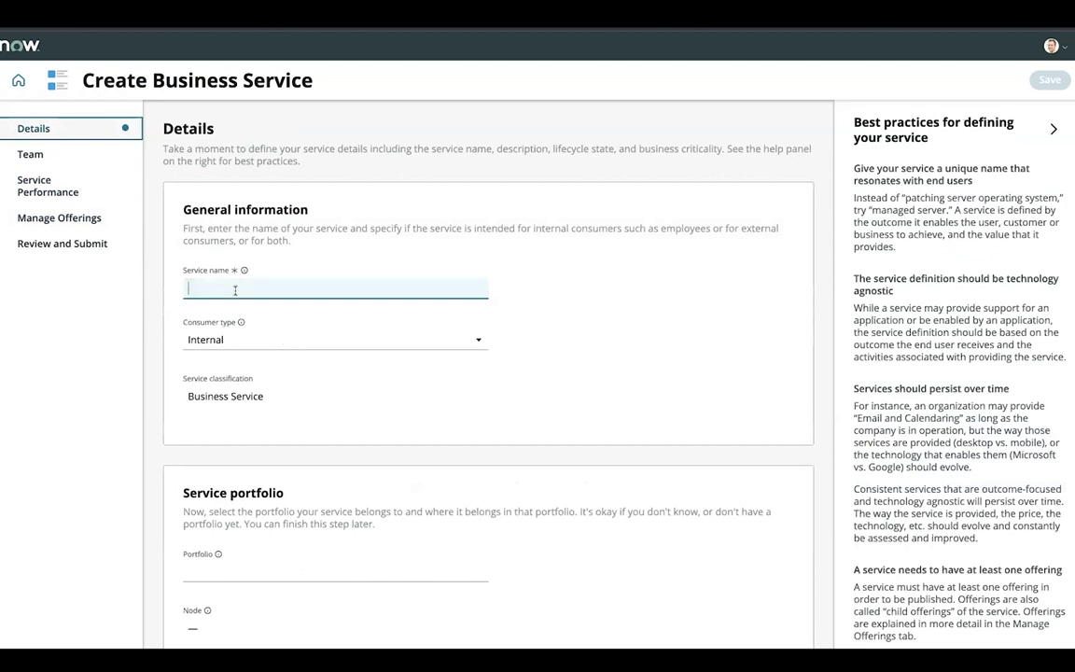
type("My service Name here.")
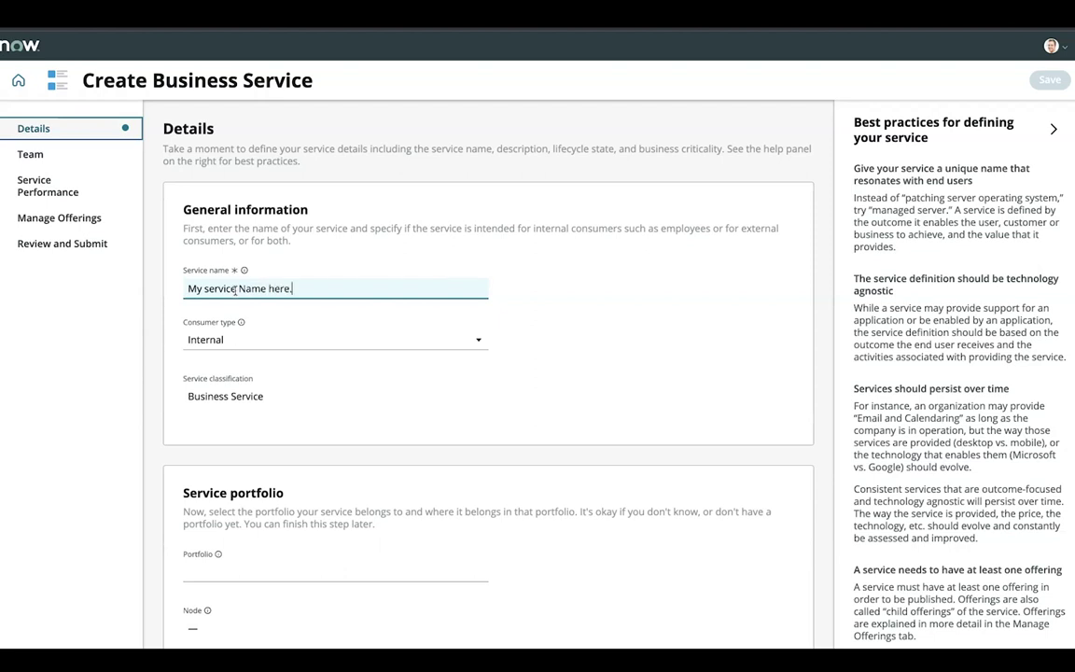
left_click(73, 218)
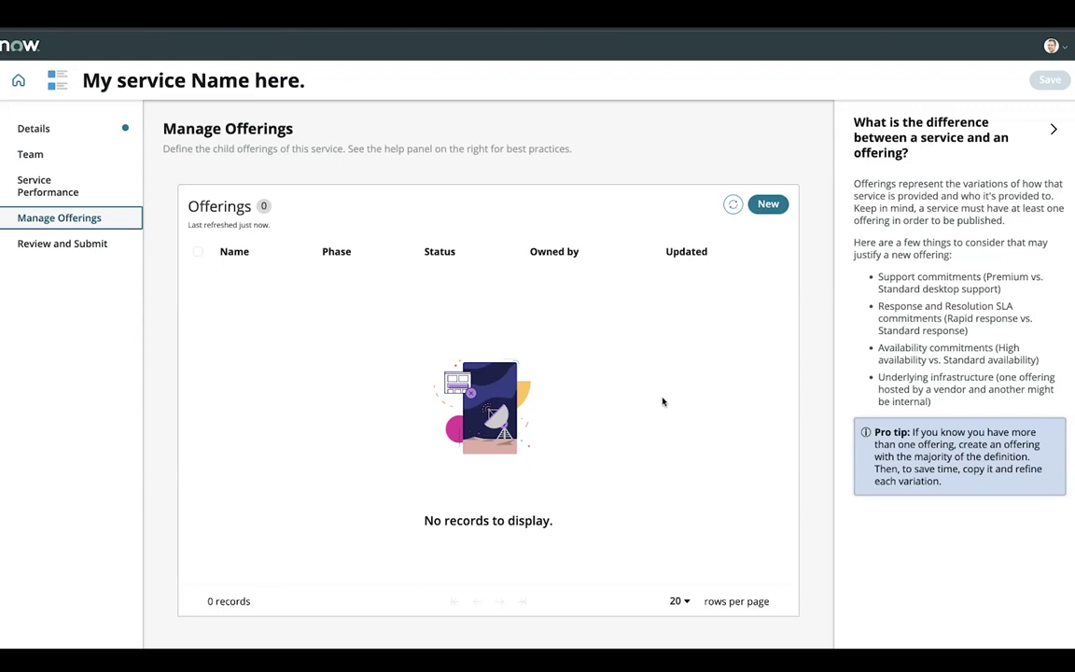
Look through the whole Review and Submit summary of the service, from its details down to its offerings
left_click(69, 245)
scroll(312, 410, "down", 1)
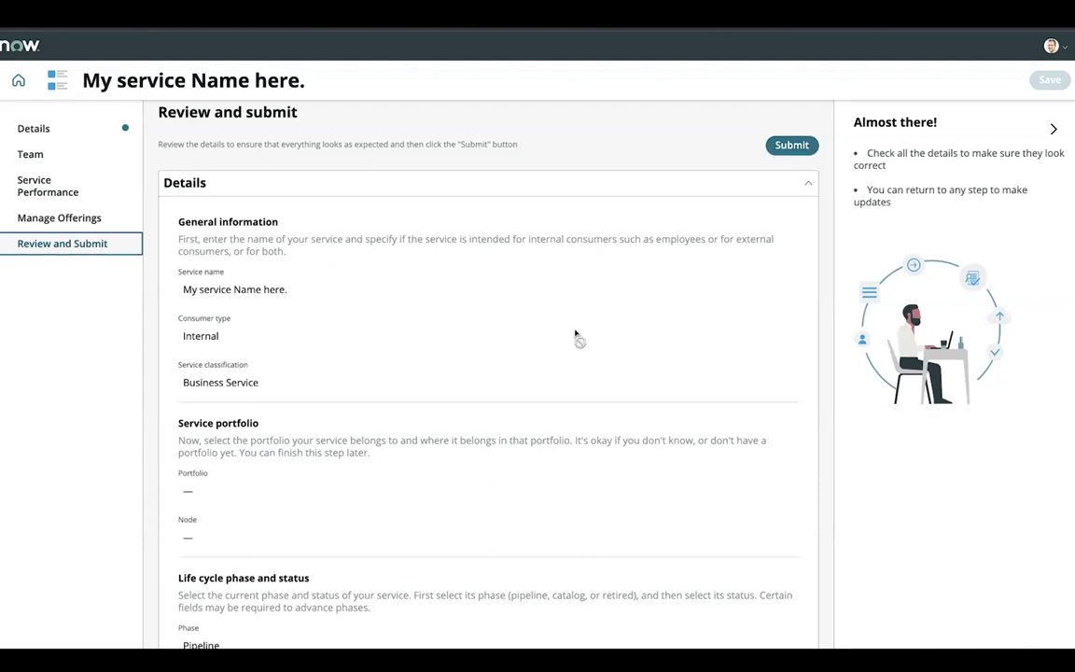
scroll(575, 333, "down", 15)
scroll(575, 336, "down", 10)
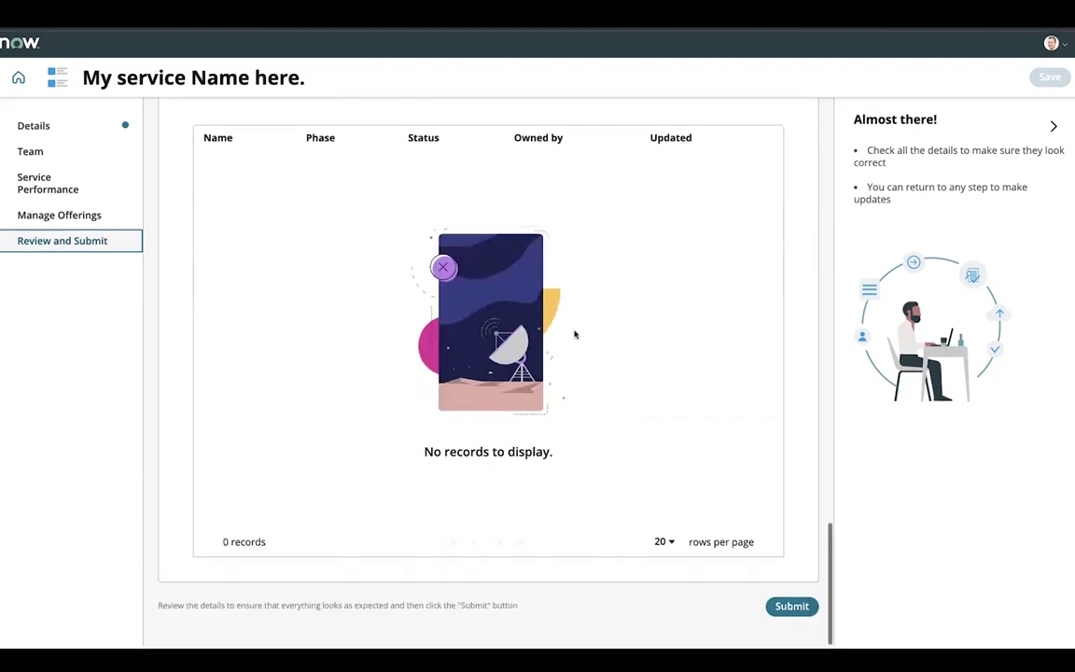
scroll(575, 333, "up", 20)
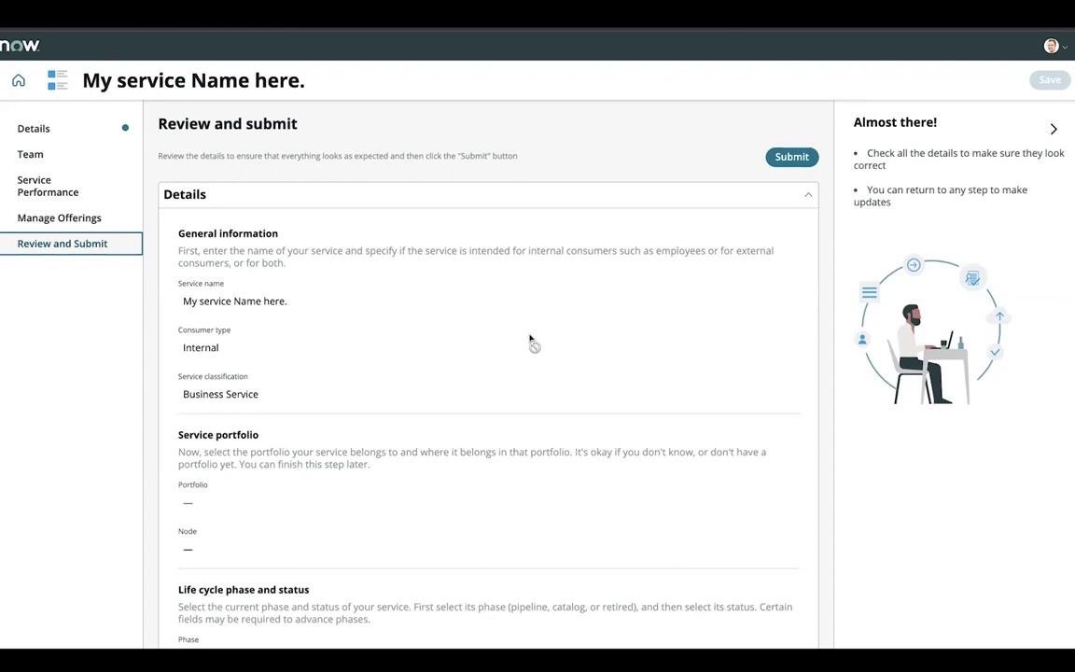
Create a new offering for the service and name it "The offering"
left_click(68, 220)
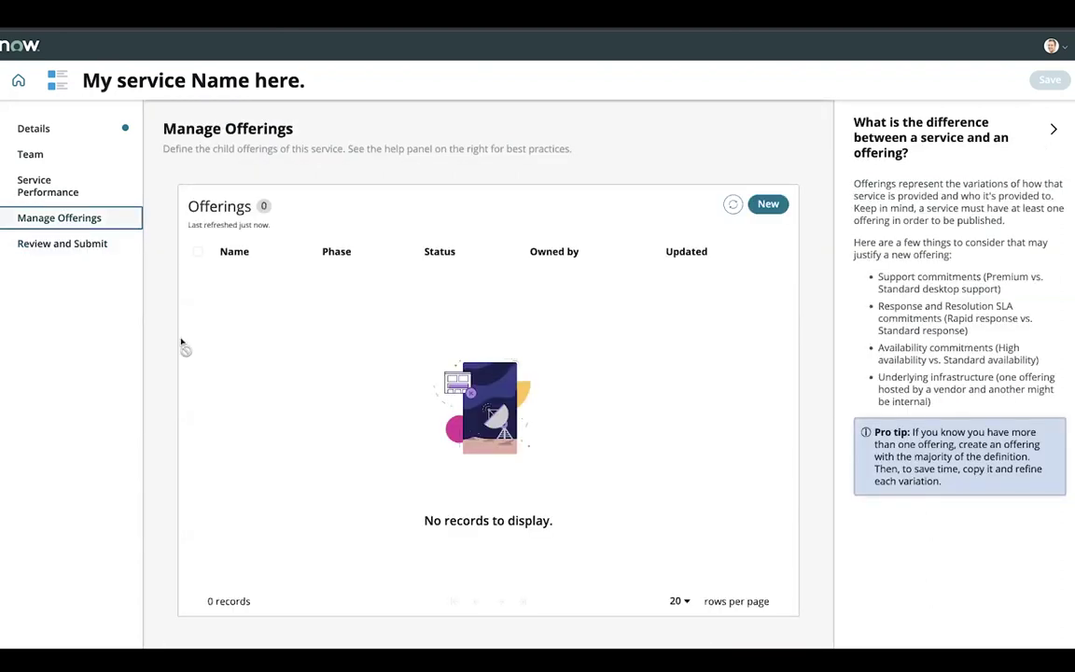
left_click(767, 204)
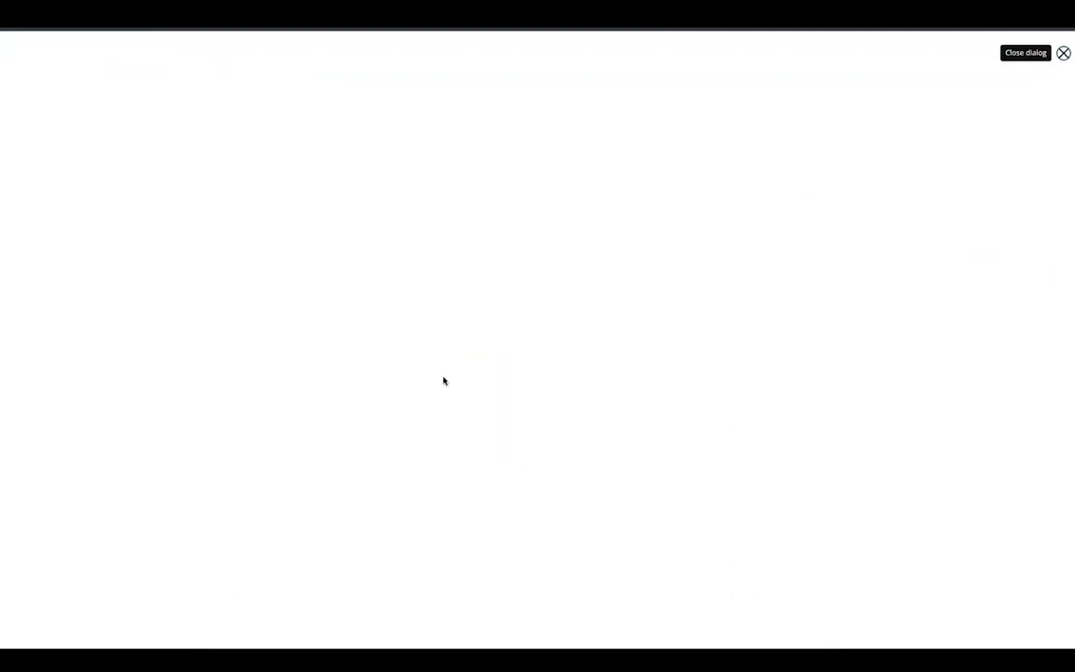
left_click(165, 233)
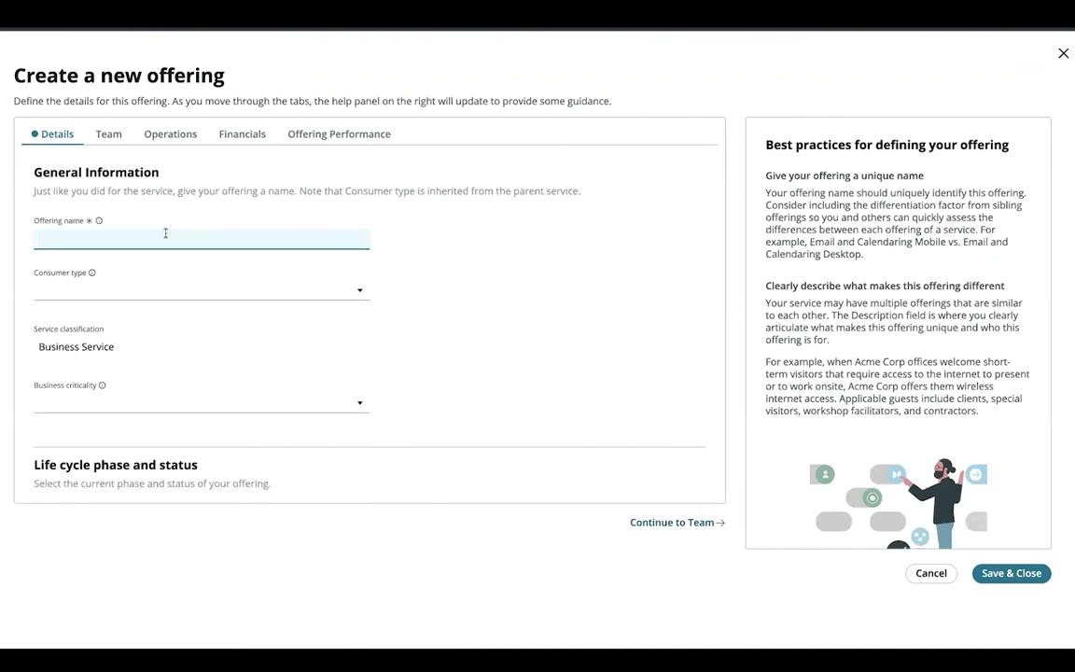
type("the")
key("BackSpace")
key("BackSpace")
key("BackSpace")
key("BackSpace")
type("The ofin")
key("BackSpace")
key("BackSpace")
key("BackSpace")
key("BackSpace")
type("offering")
Review the offering's life cycle, status and description fields and read the help for Prerequisites
scroll(142, 423, "down", 2)
scroll(201, 224, "down", 1)
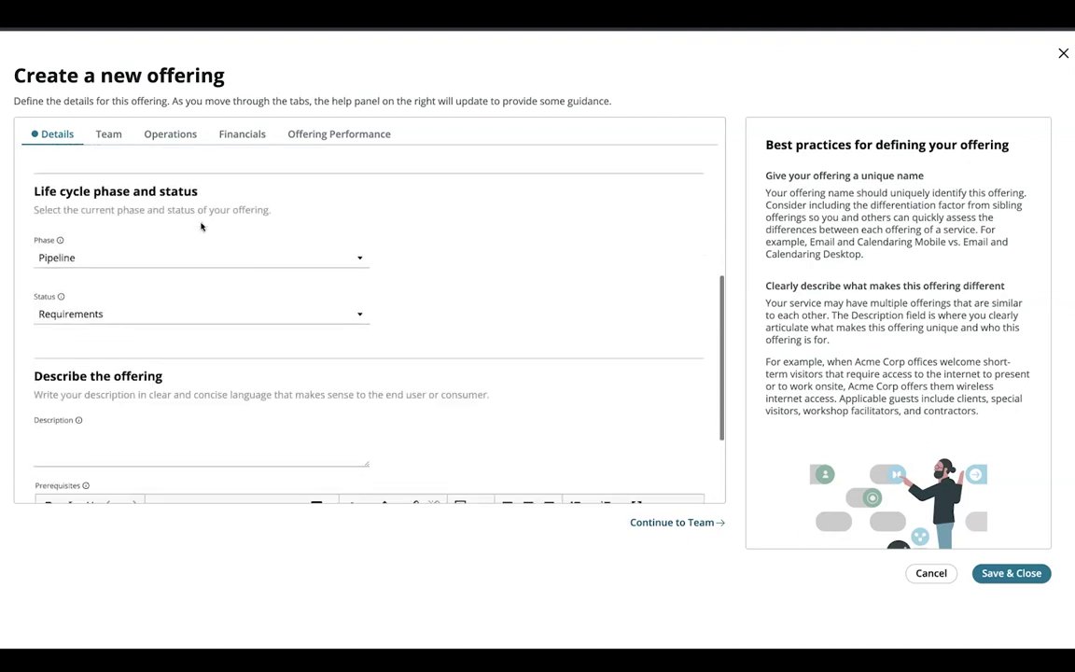
scroll(219, 345, "down", 2)
scroll(206, 402, "down", 1)
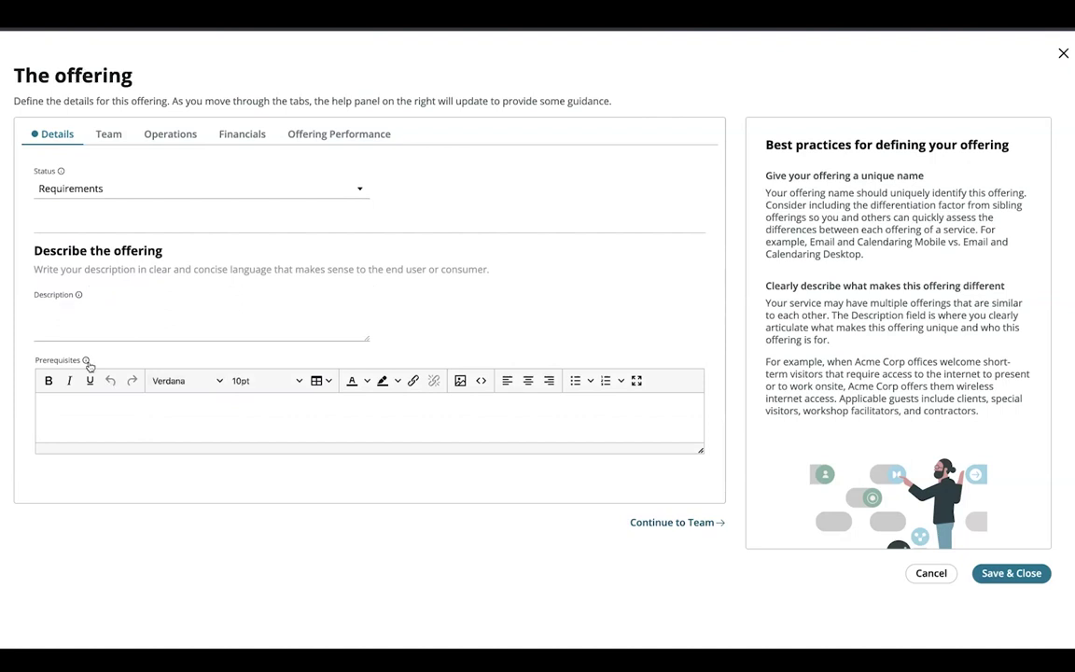
mouse_move(84, 361)
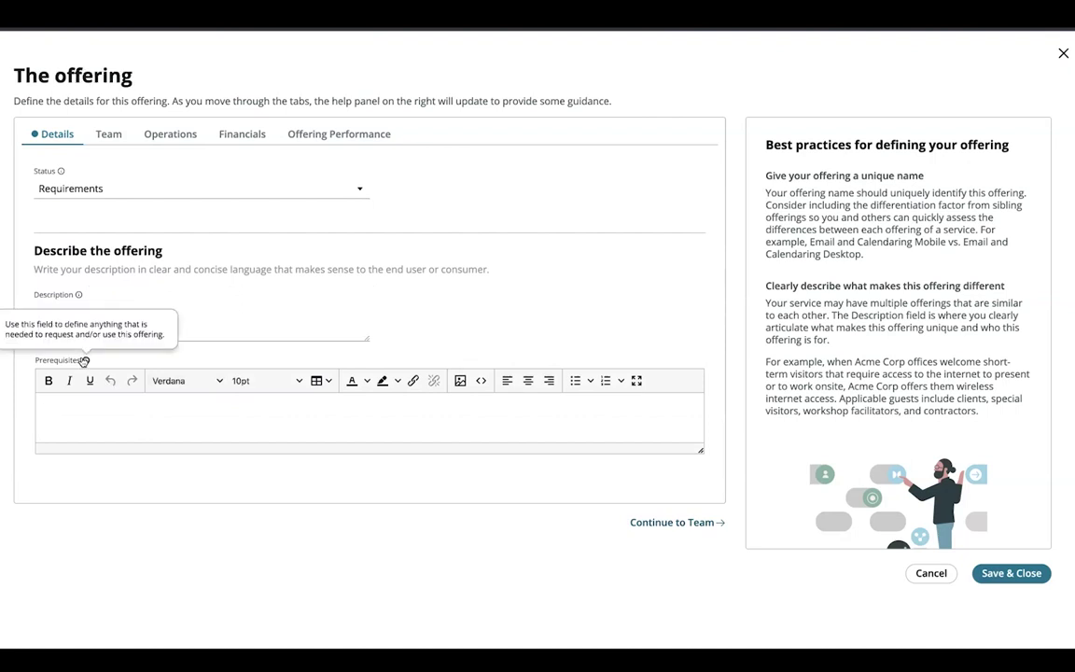
Review the offering's Team fields, from the responsible members down to the stakeholders
left_click(110, 135)
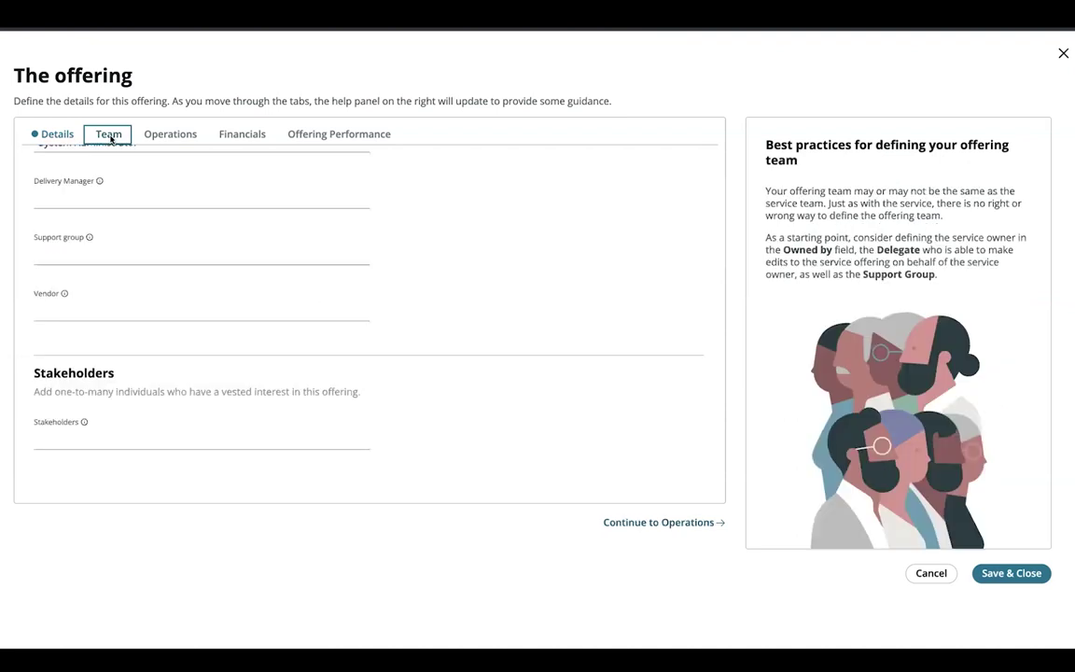
scroll(168, 280, "up", 2)
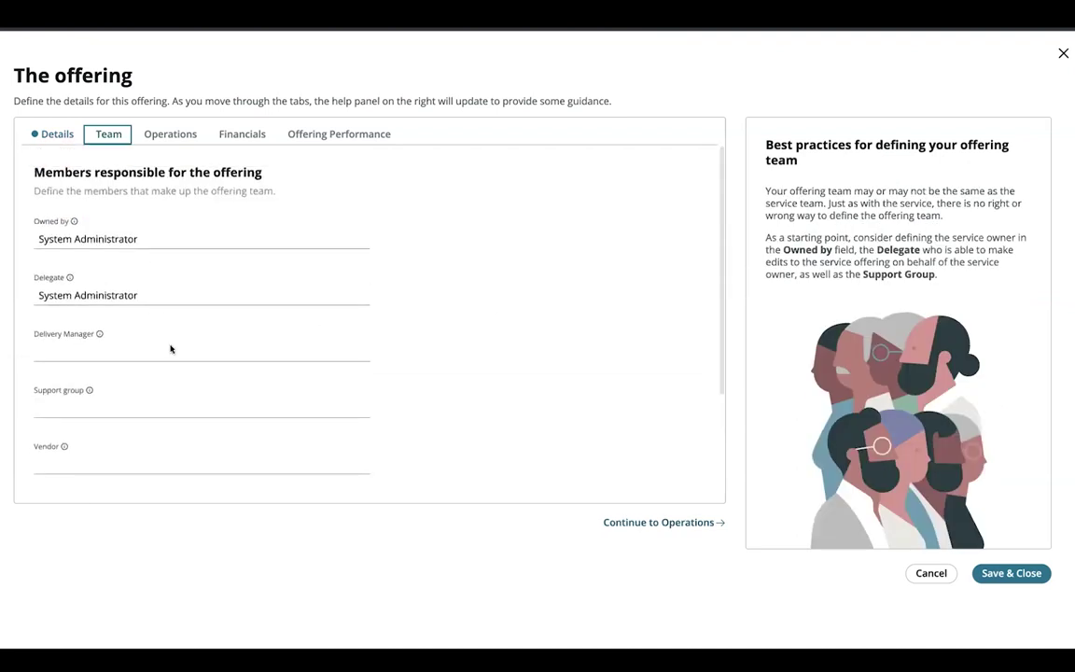
scroll(170, 349, "down", 3)
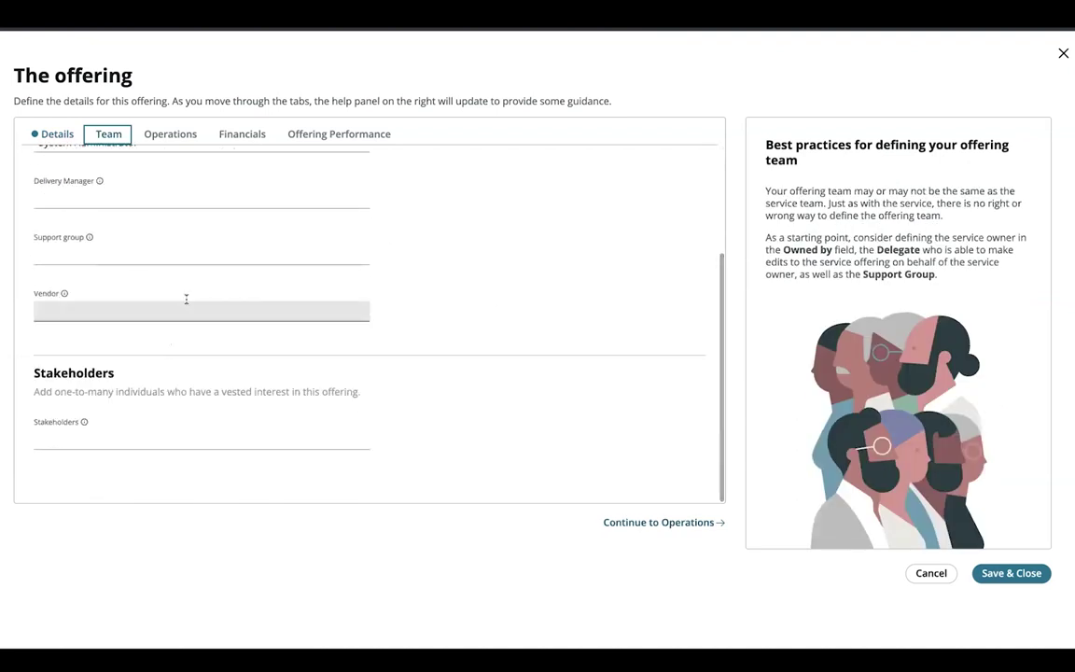
scroll(185, 280, "up", 3)
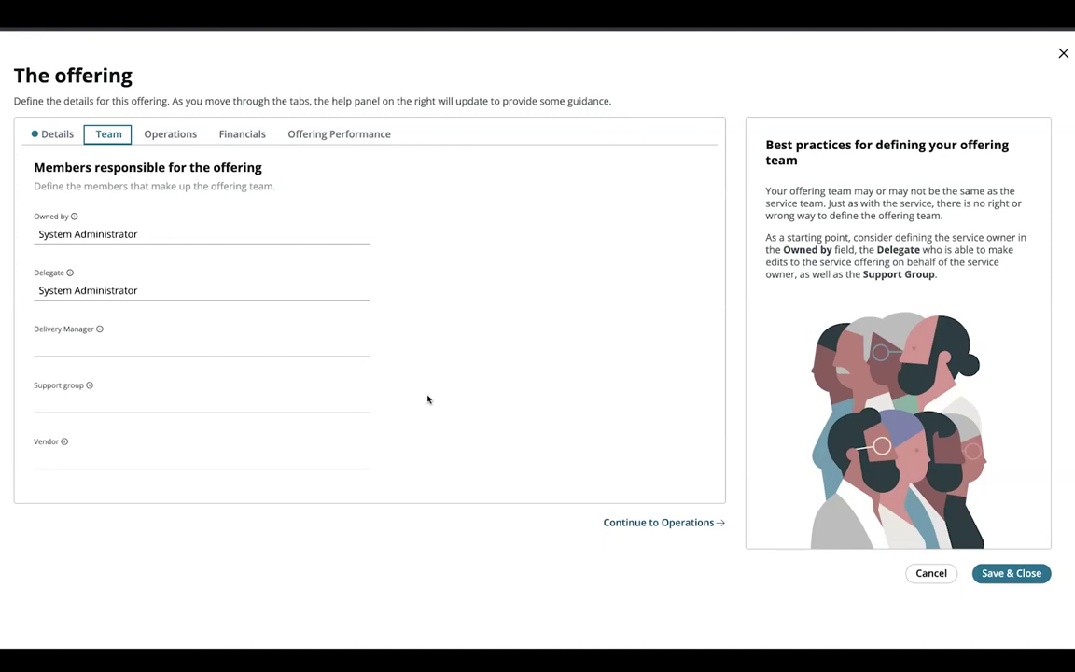
Review the offering's Team fields and assign a listed user as the Delivery Manager
scroll(428, 399, "down", 2)
scroll(427, 399, "up", 2)
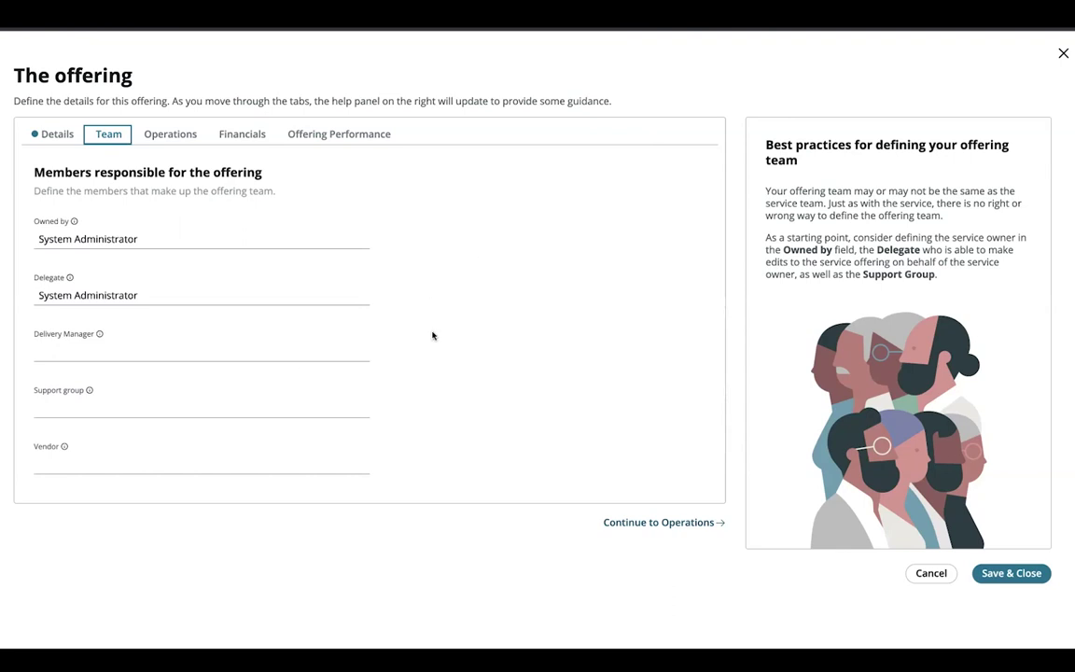
scroll(433, 335, "down", 1)
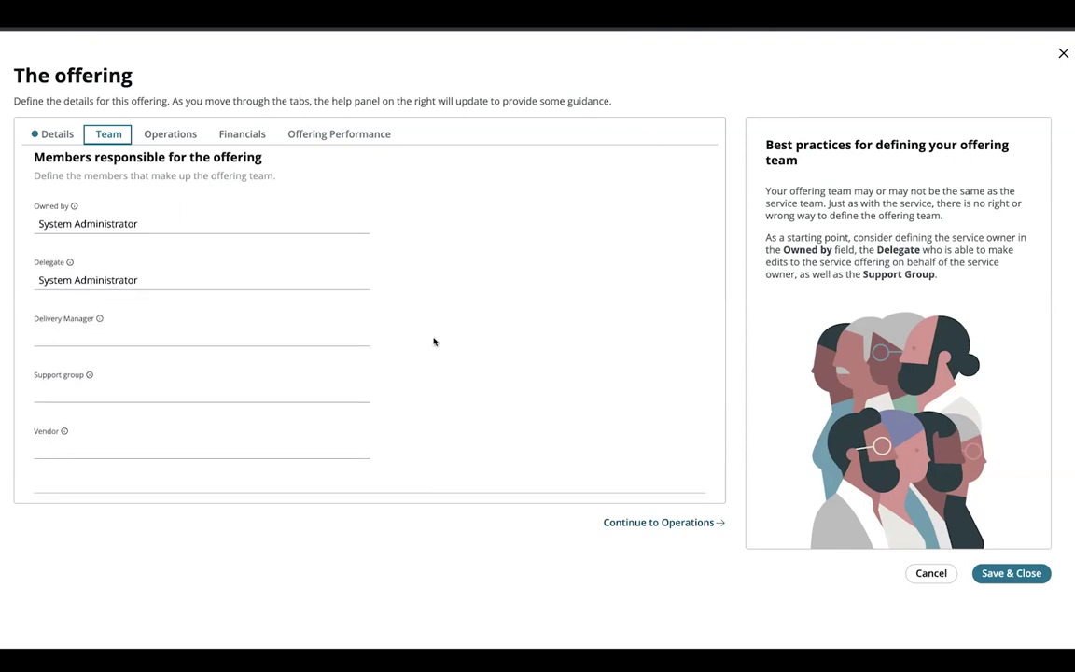
scroll(433, 342, "down", 3)
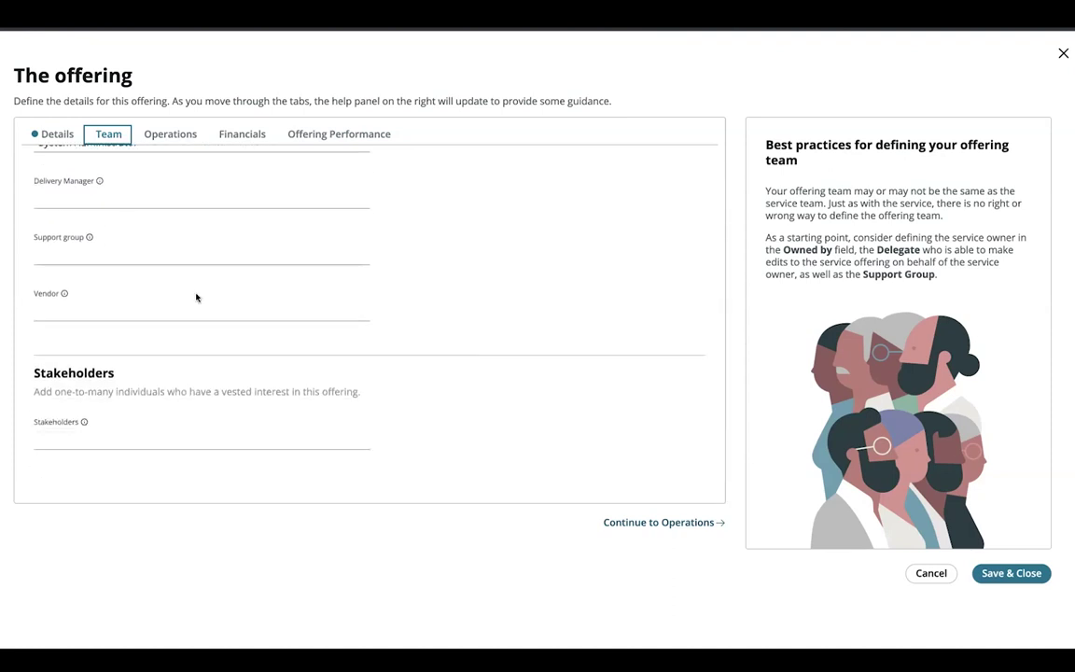
scroll(419, 316, "up", 3)
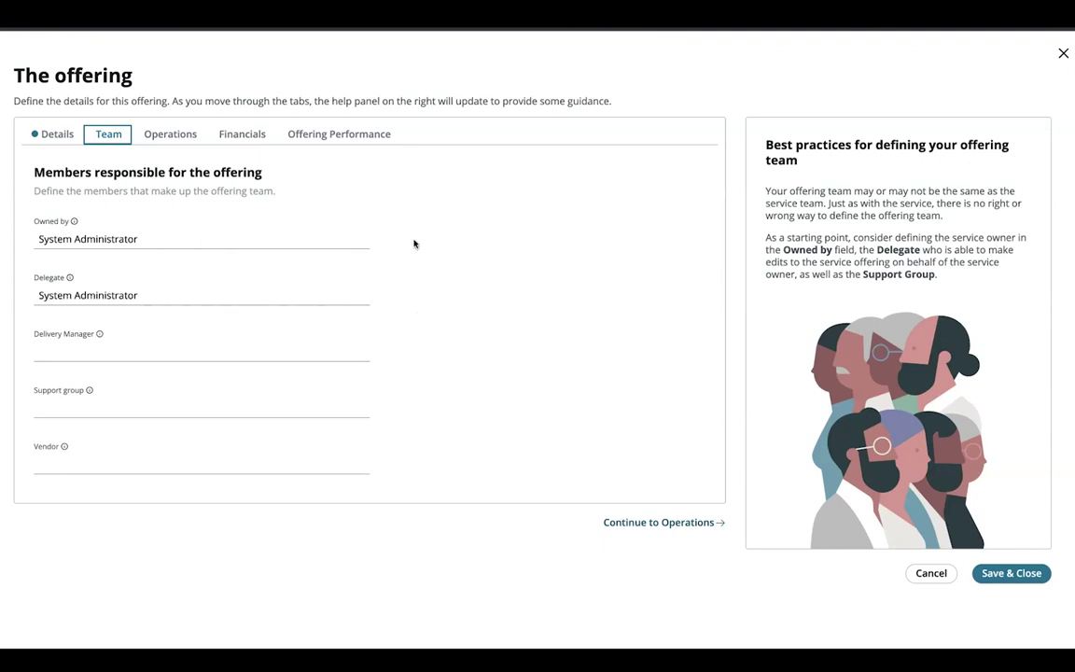
left_click(126, 347)
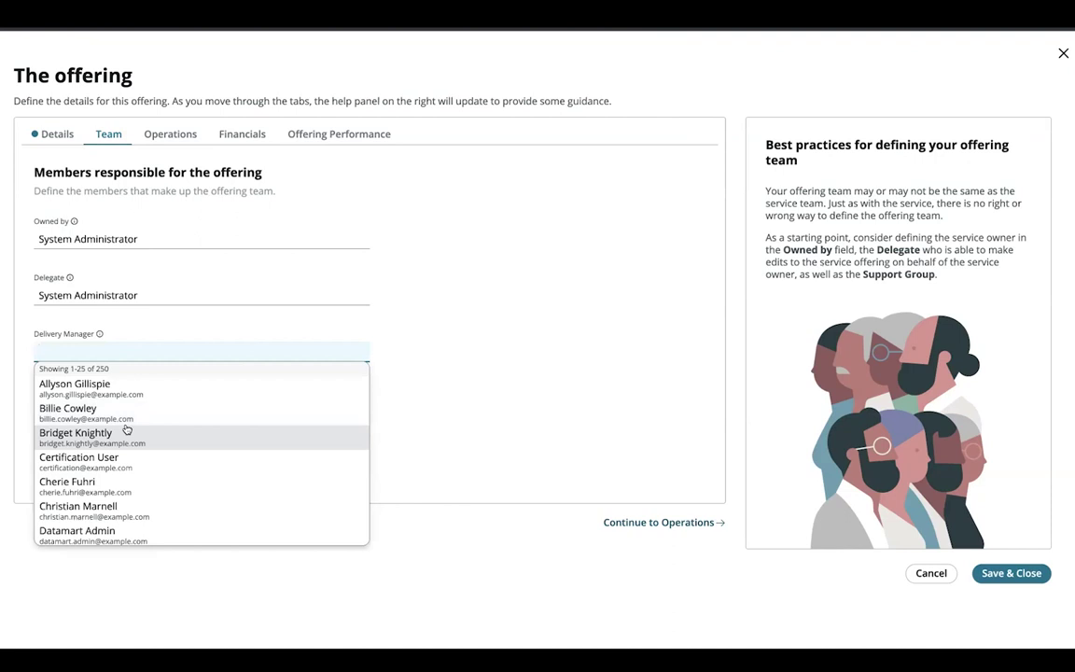
left_click(127, 435)
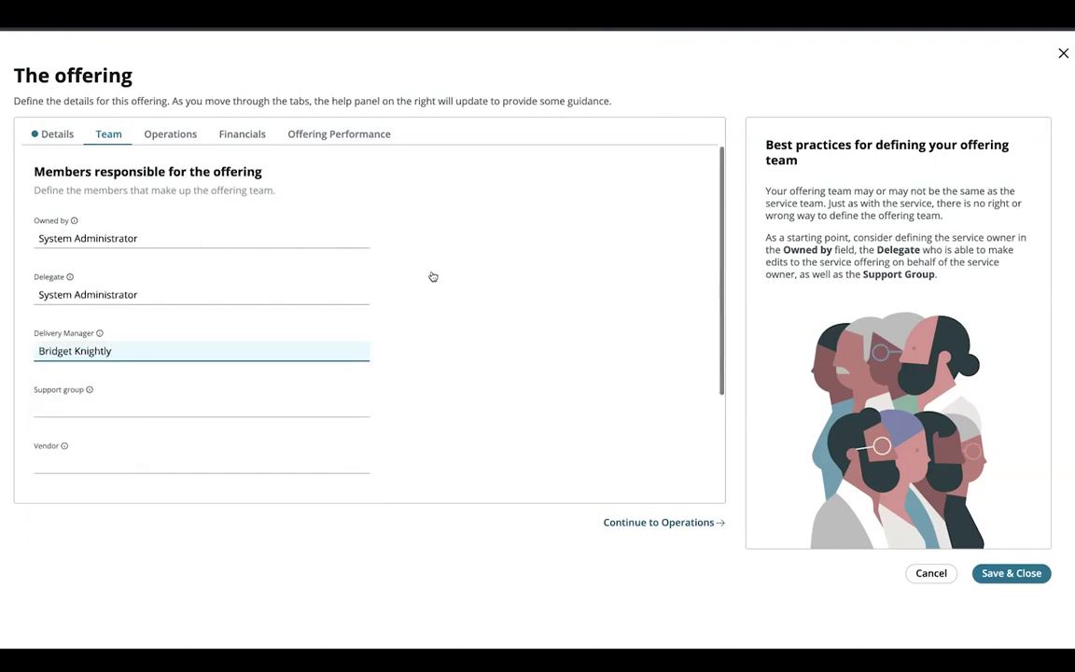
scroll(433, 276, "down", 3)
scroll(391, 249, "up", 1)
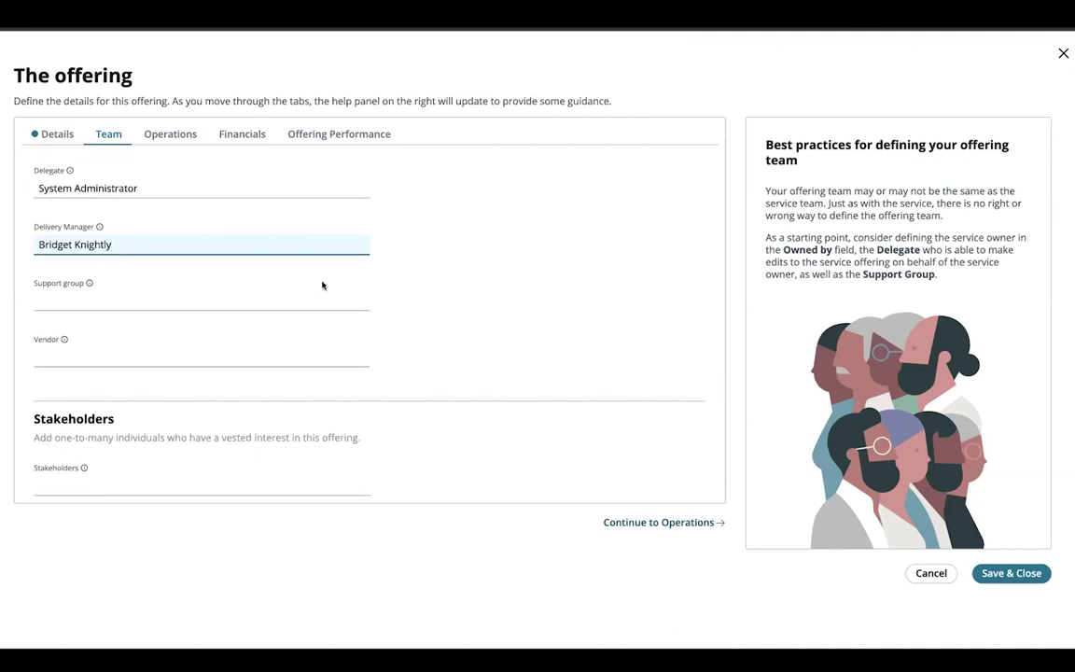
scroll(322, 285, "up", 1)
scroll(322, 286, "down", 1)
scroll(322, 286, "up", 3)
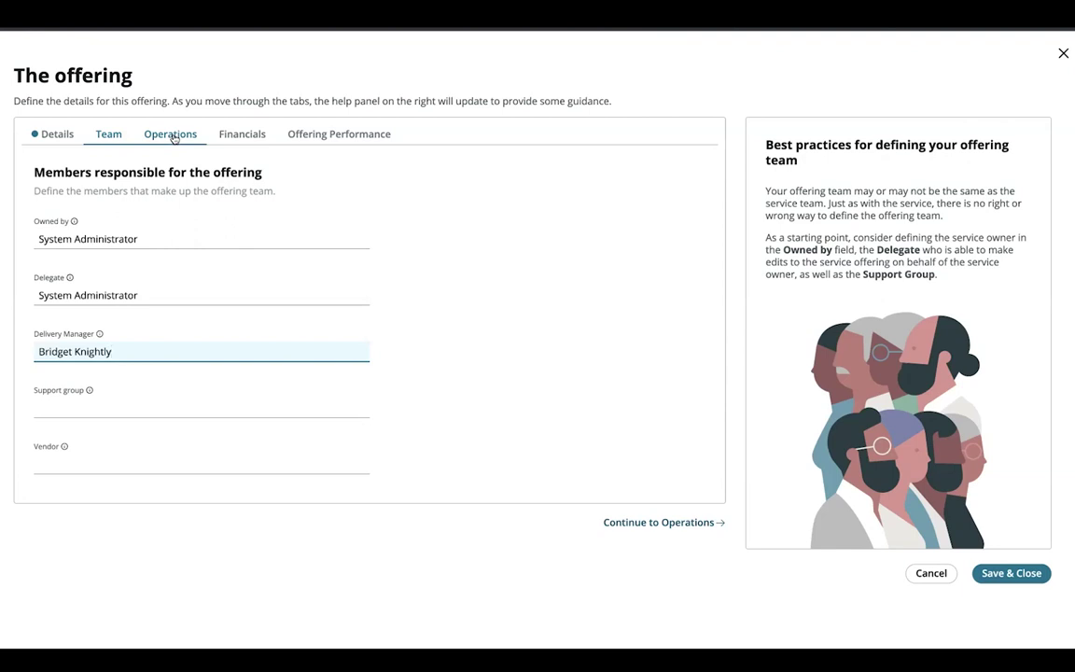
Open the offering's Operations section and look over its fields, starting with the subscribers
left_click(173, 136)
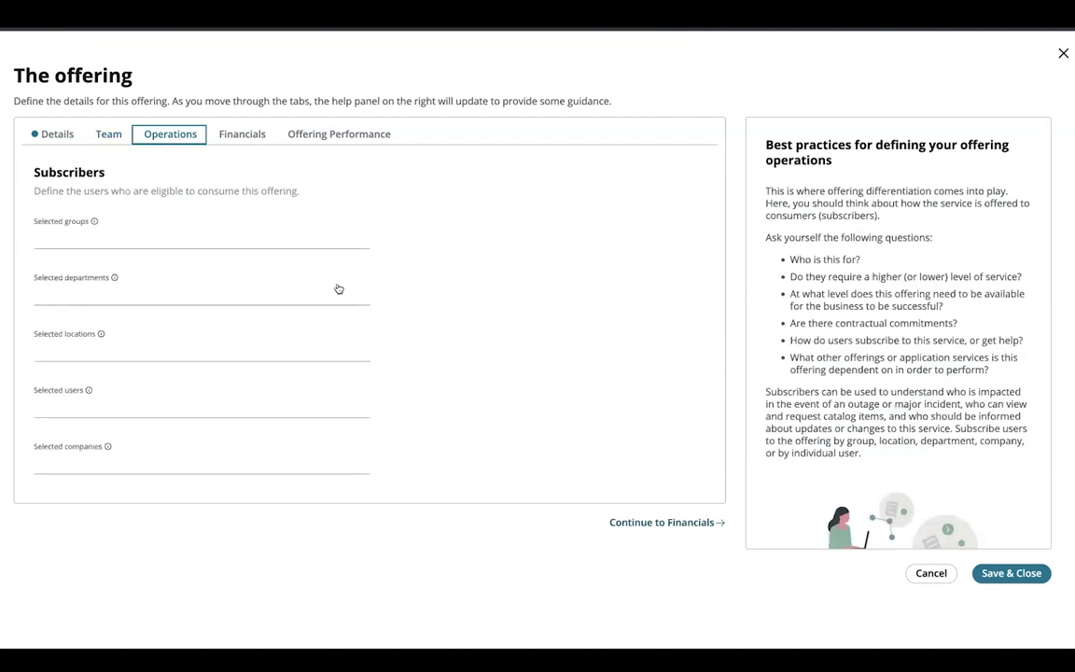
scroll(339, 288, "down", 5)
scroll(339, 289, "up", 5)
scroll(130, 213, "down", 1)
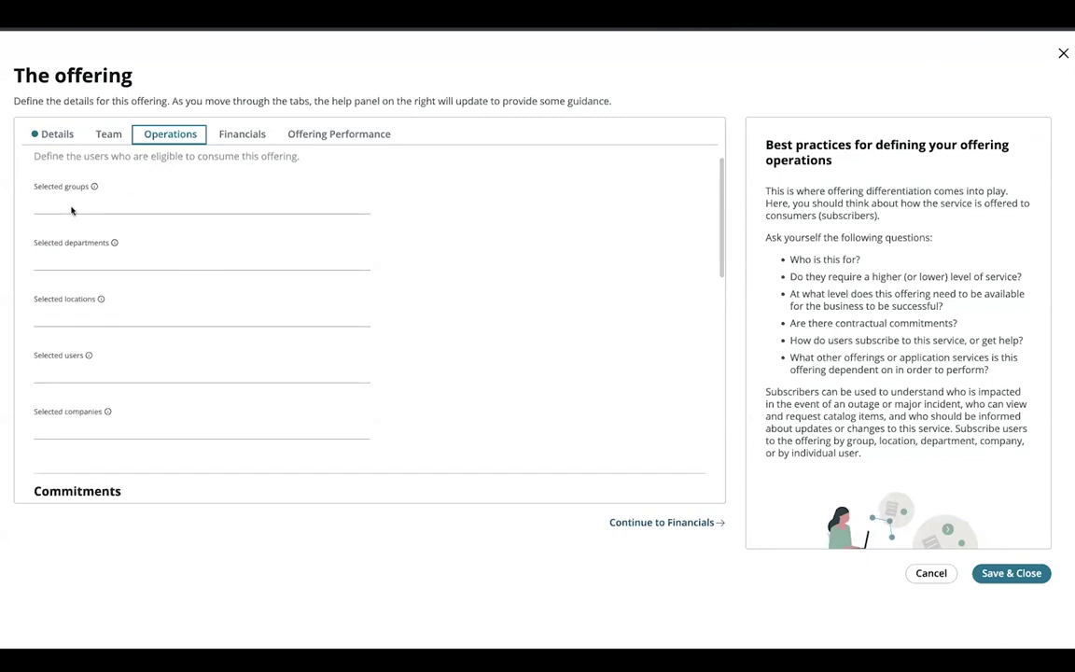
Look through the available subscriber locations and add Downers Grove to the offering's selected locations
left_click(98, 315)
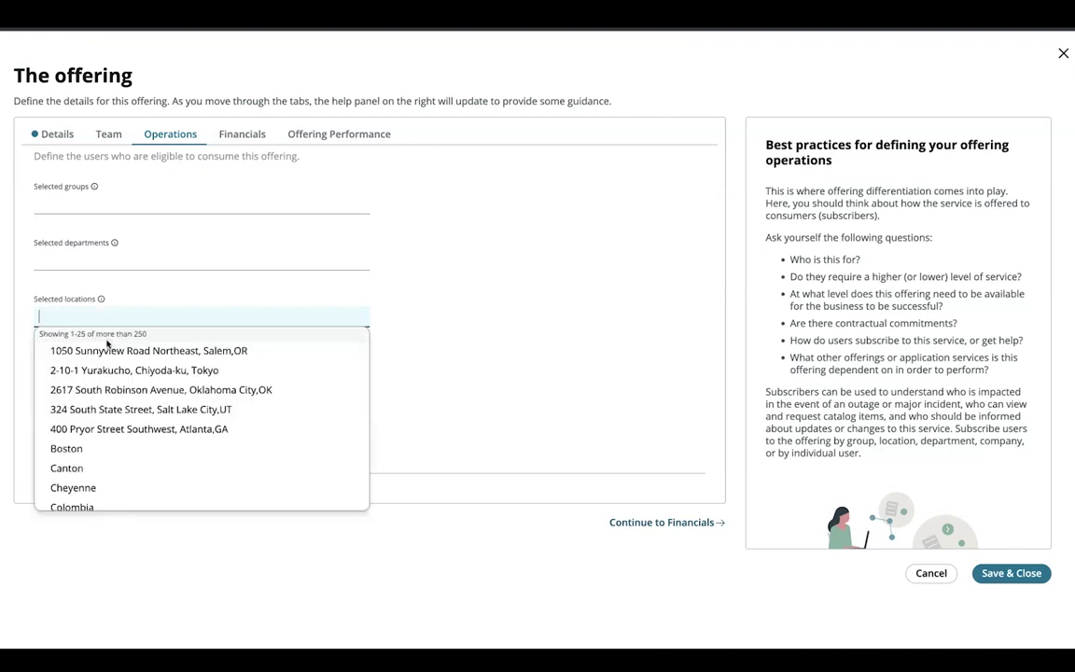
scroll(140, 448, "down", 1)
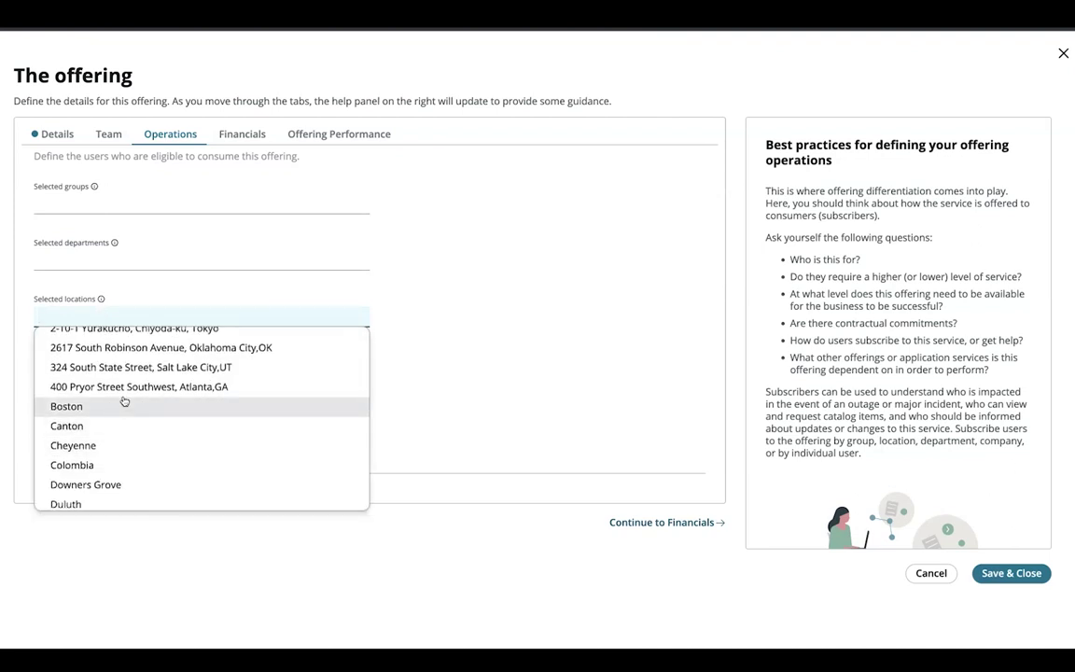
scroll(159, 375, "up", 1)
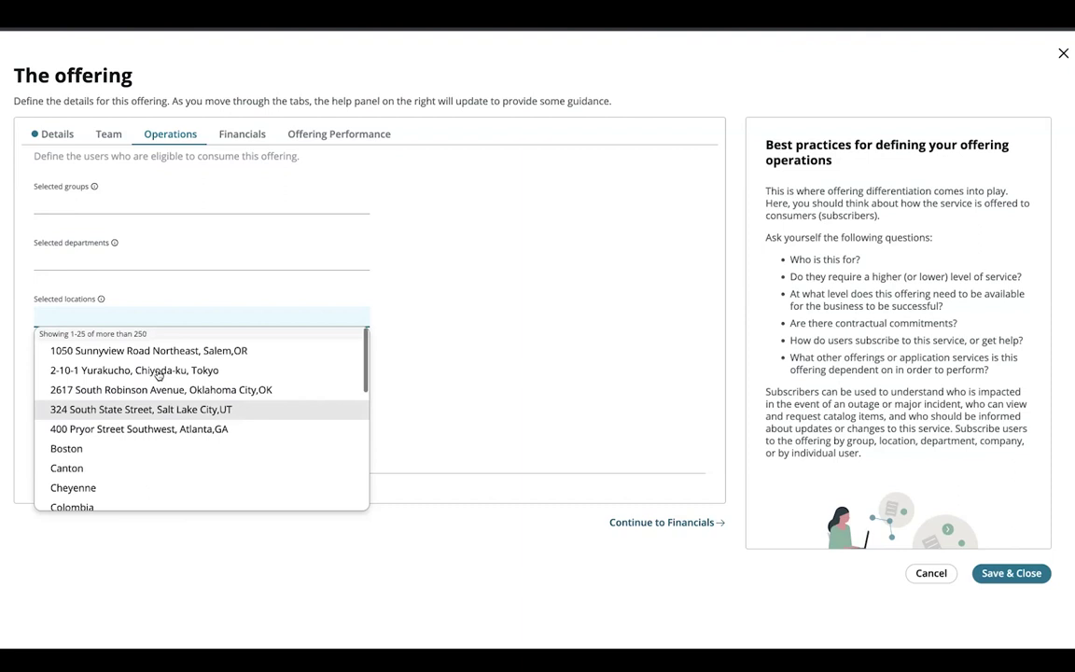
scroll(161, 408, "down", 5)
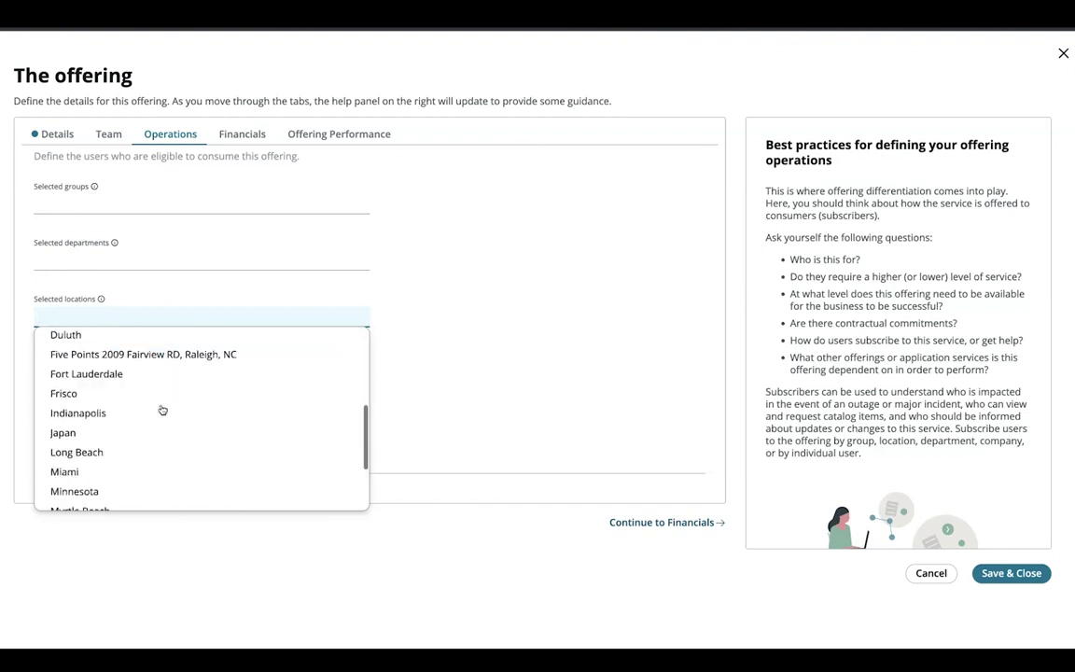
scroll(161, 407, "down", 1)
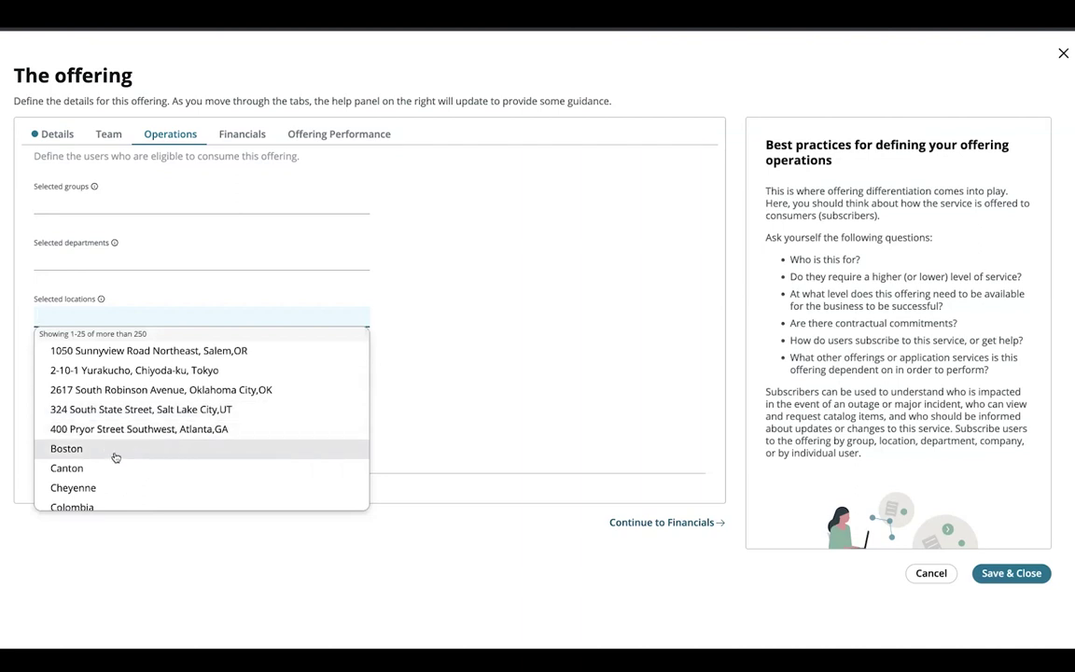
scroll(113, 456, "down", 1)
left_click(126, 426)
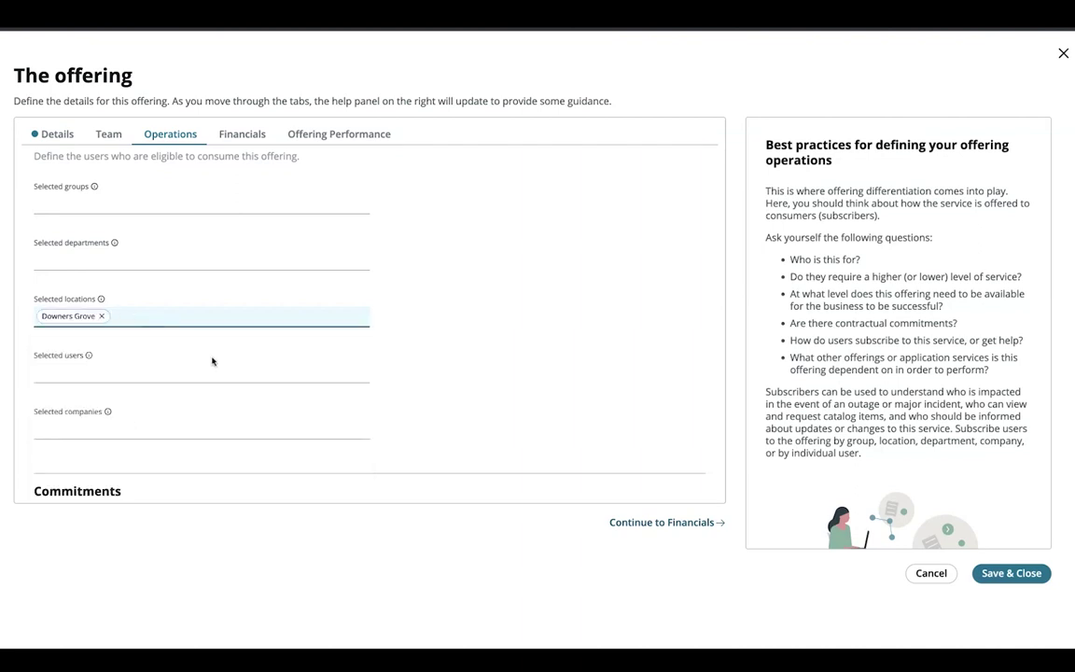
Add an individual user from the list to the offering's selected subscriber users
left_click(127, 378)
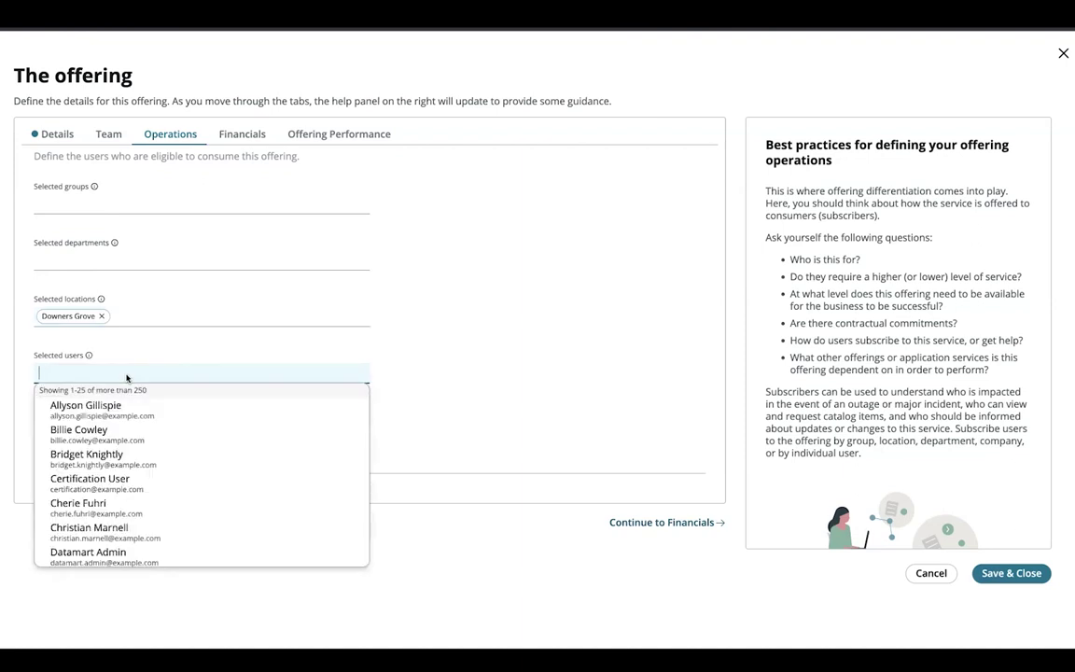
scroll(140, 481, "down", 2)
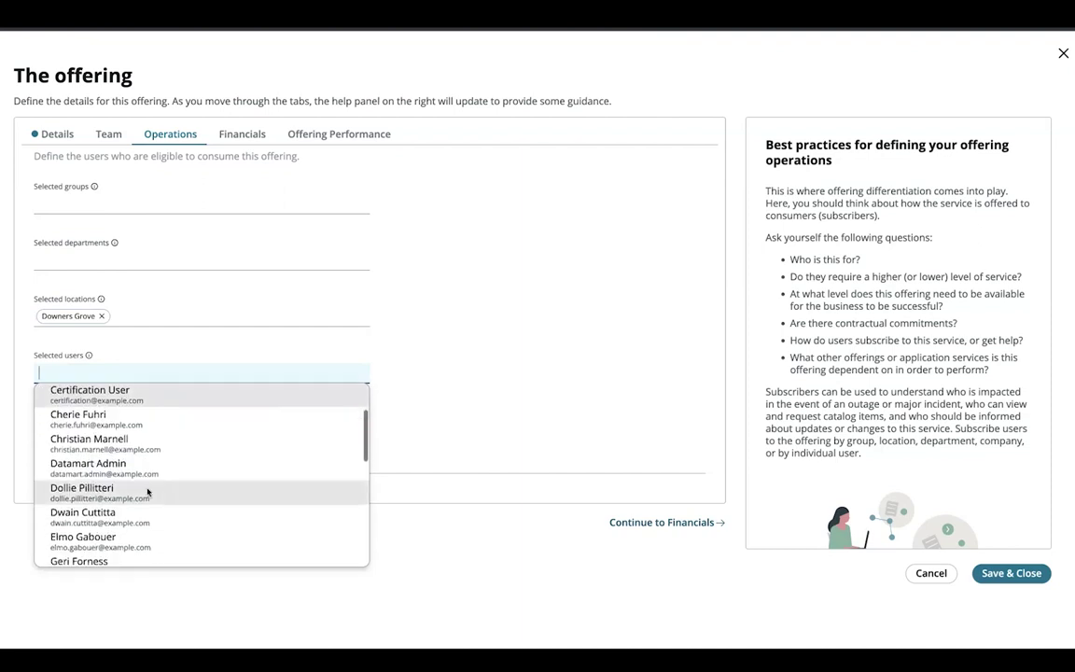
left_click(146, 494)
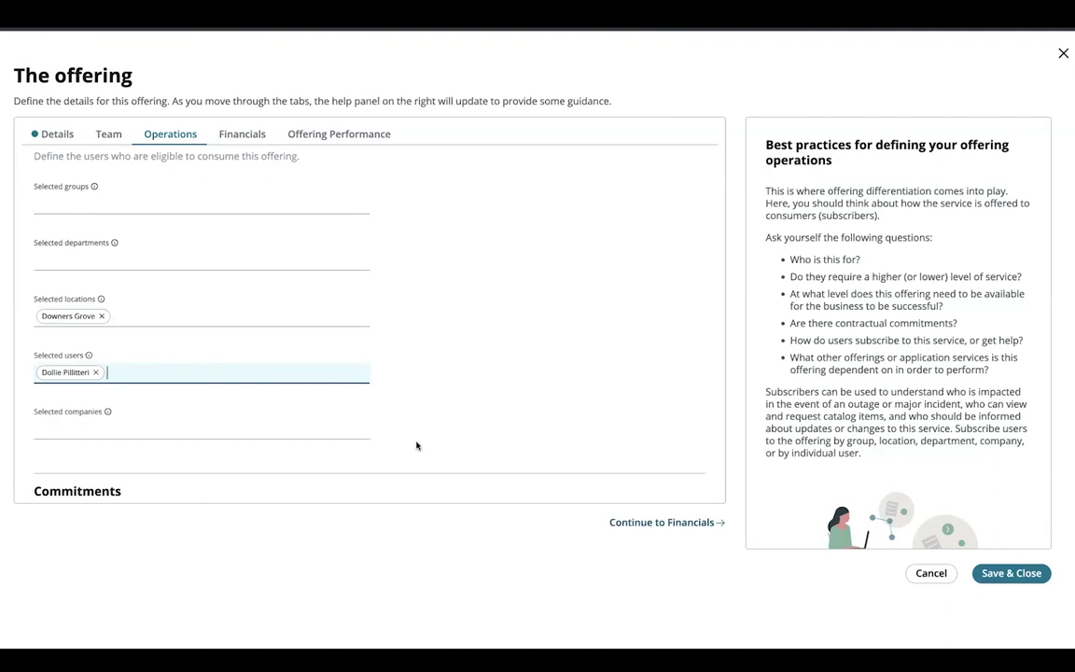
Replace Downers Grove with Boston in the offering's selected subscriber locations
scroll(417, 445, "down", 1)
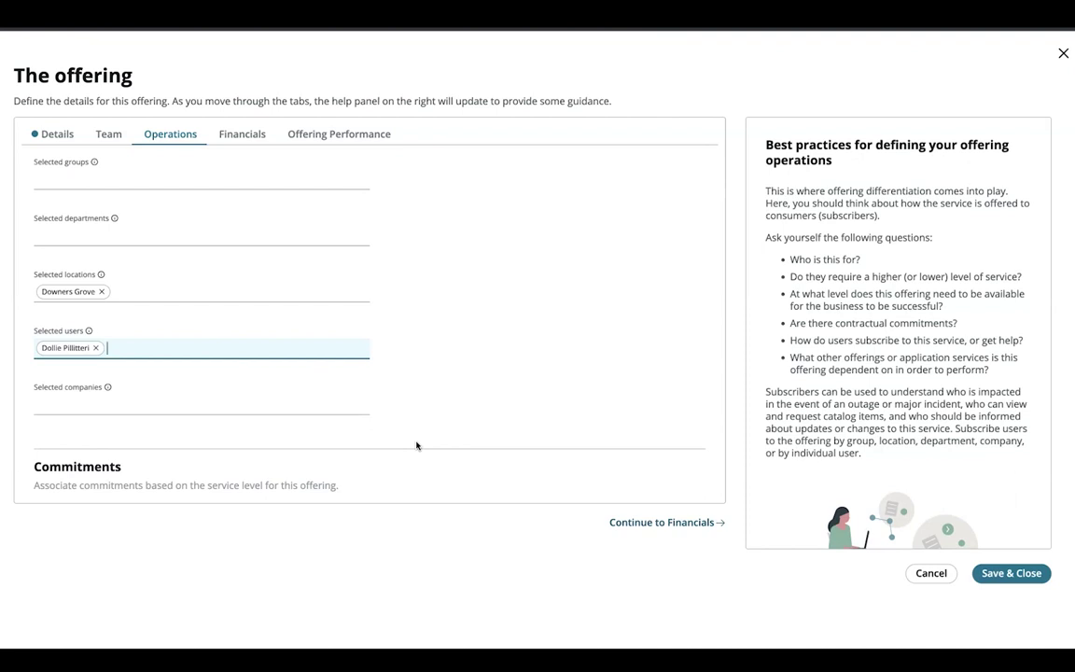
left_click(102, 291)
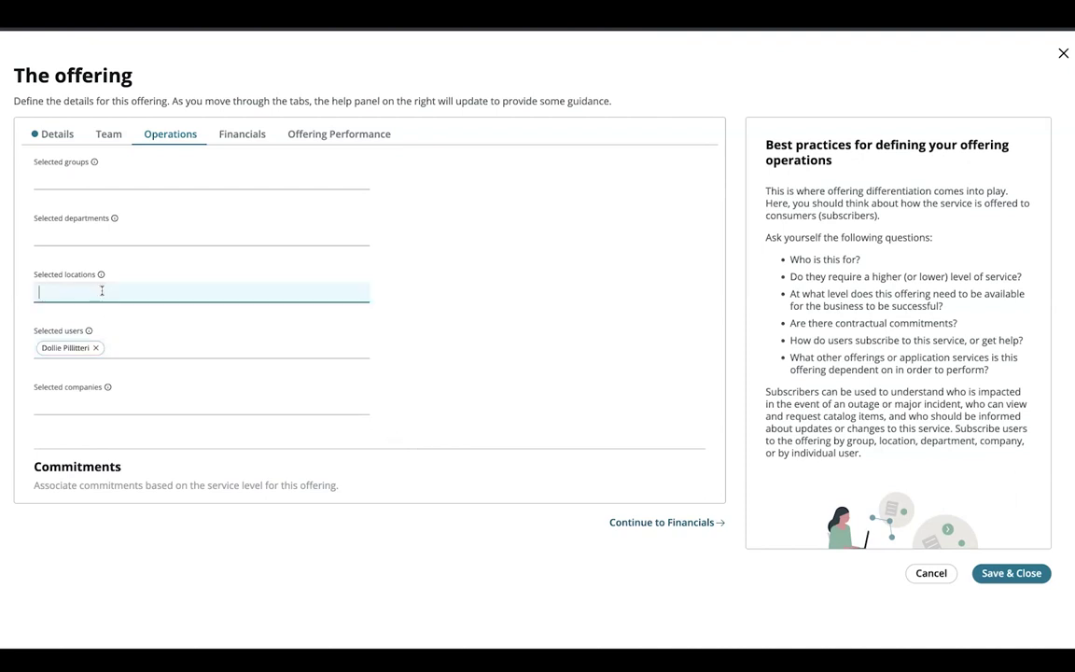
left_click(84, 291)
left_click(120, 425)
Associate the Multiple Messaging Formats commitment with the offering
scroll(206, 328, "down", 1)
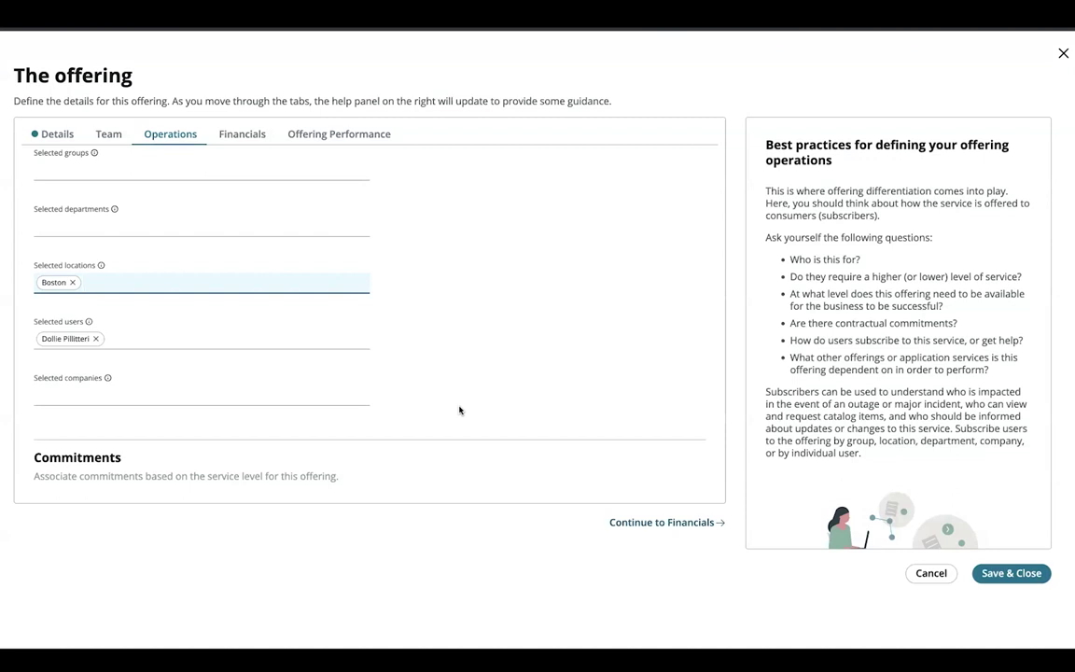
scroll(459, 410, "down", 3)
scroll(459, 410, "down", 1)
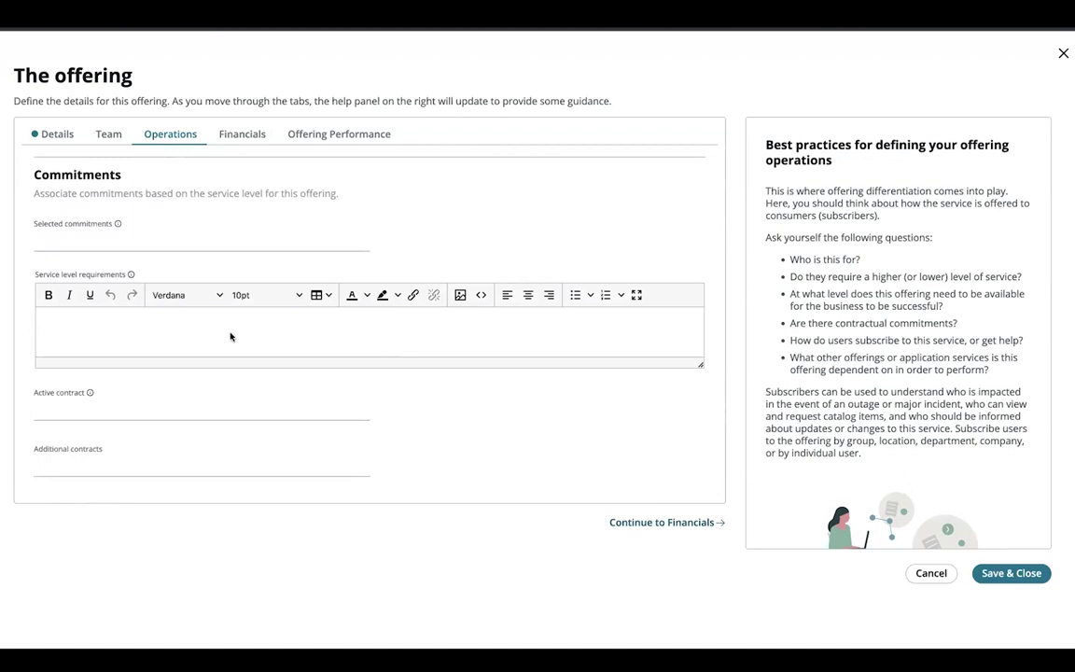
left_click(99, 228)
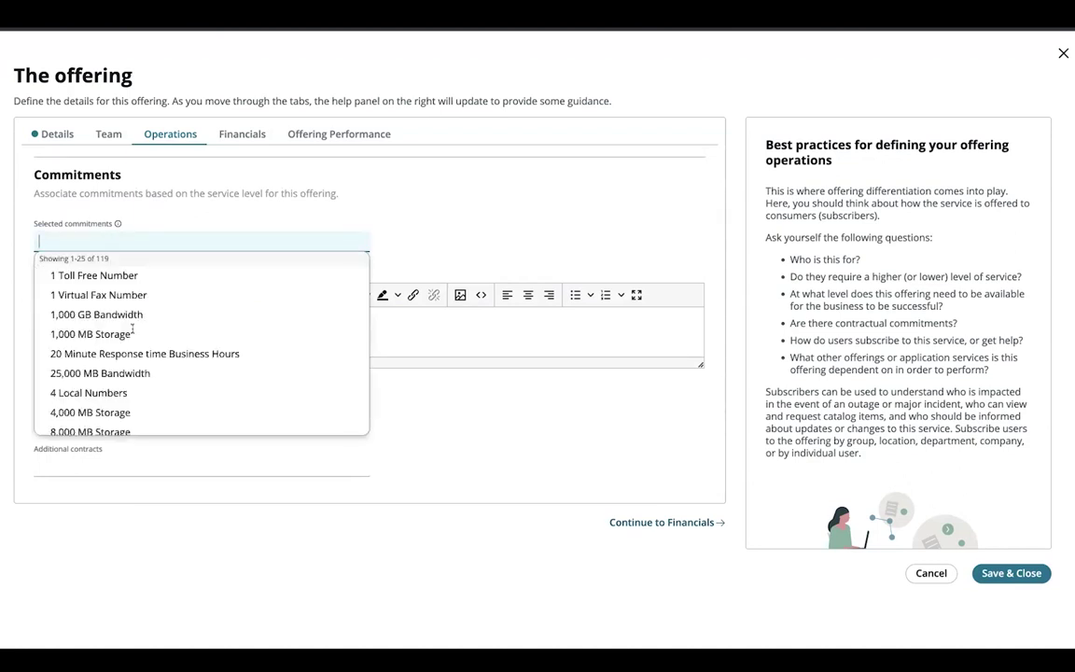
scroll(150, 355, "down", 5)
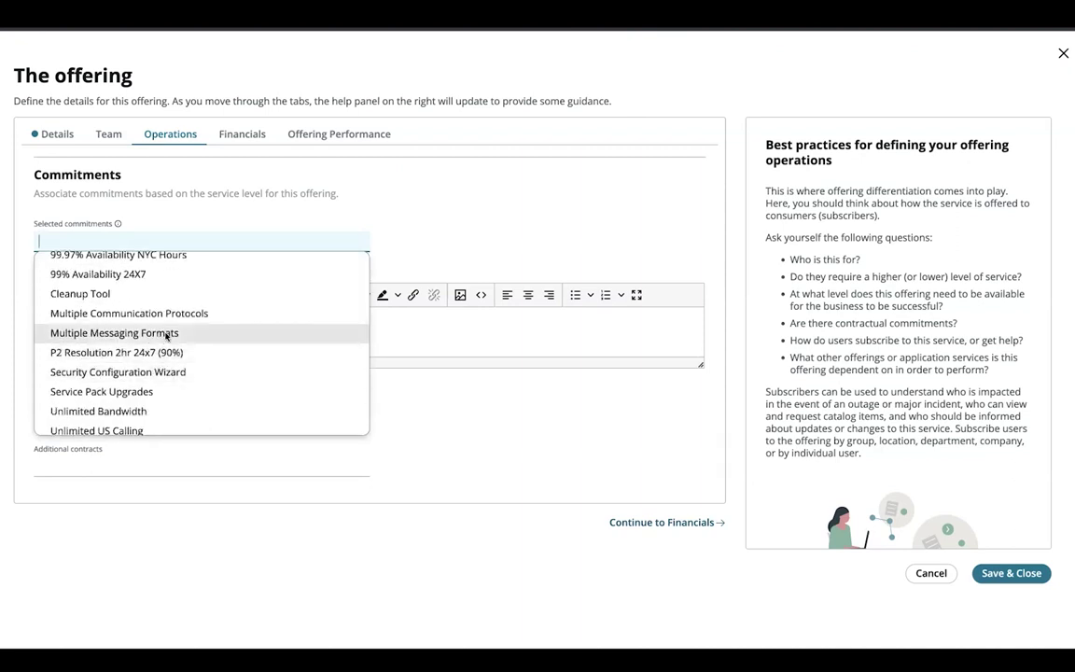
left_click(168, 333)
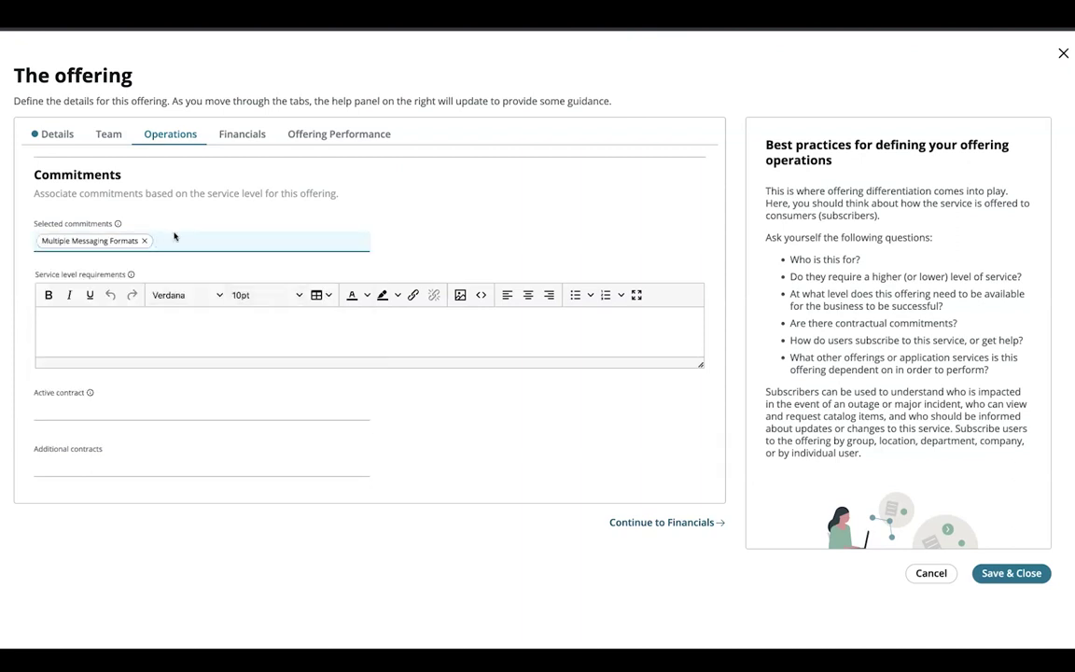
Read the help for Active contract and link one of the listed contracts as the offering's active contract
scroll(252, 326, "down", 1)
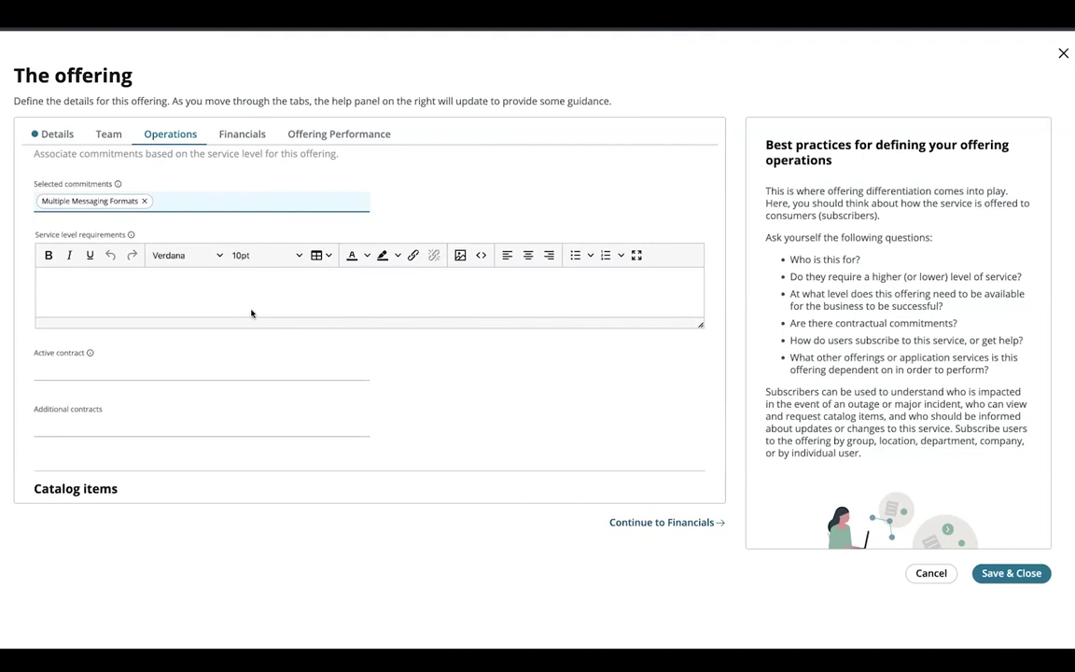
left_click(90, 353)
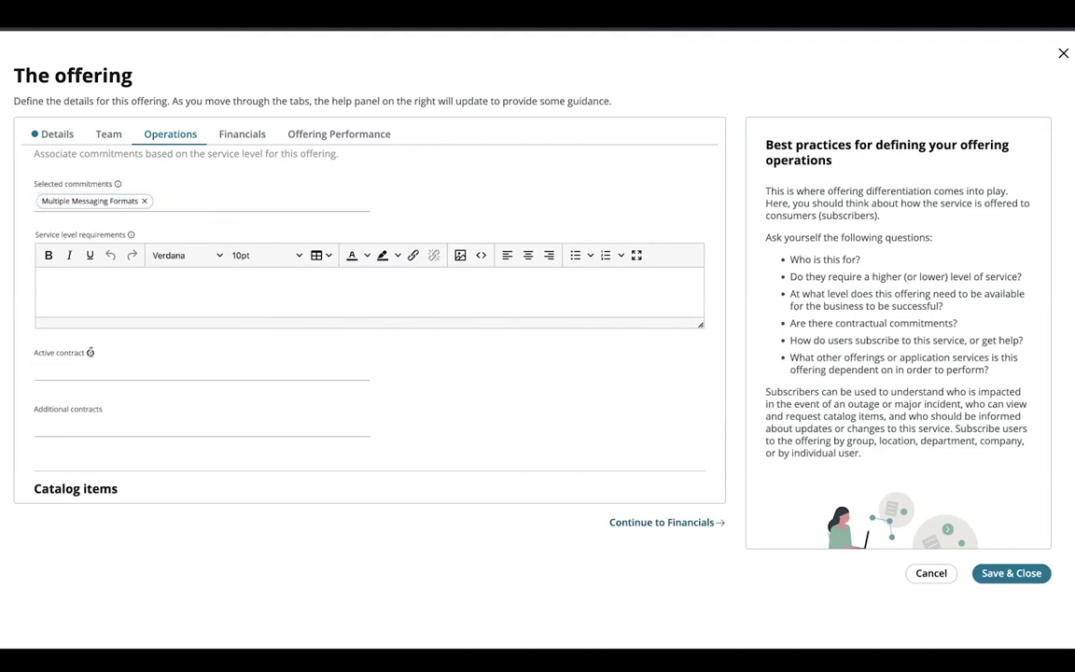
mouse_move(90, 353)
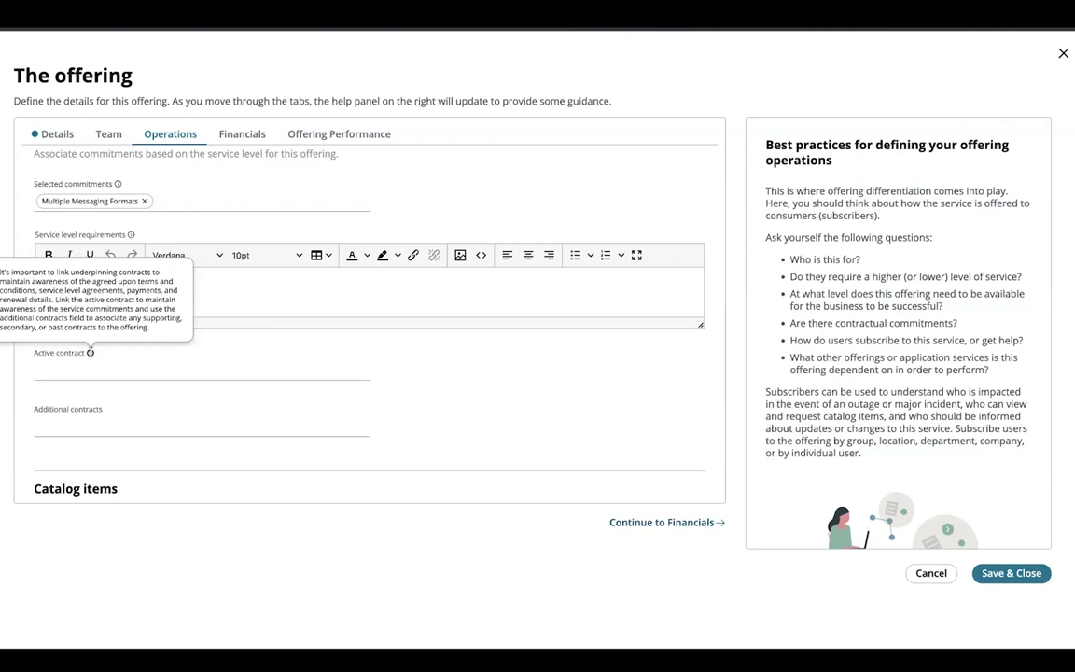
left_click(121, 371)
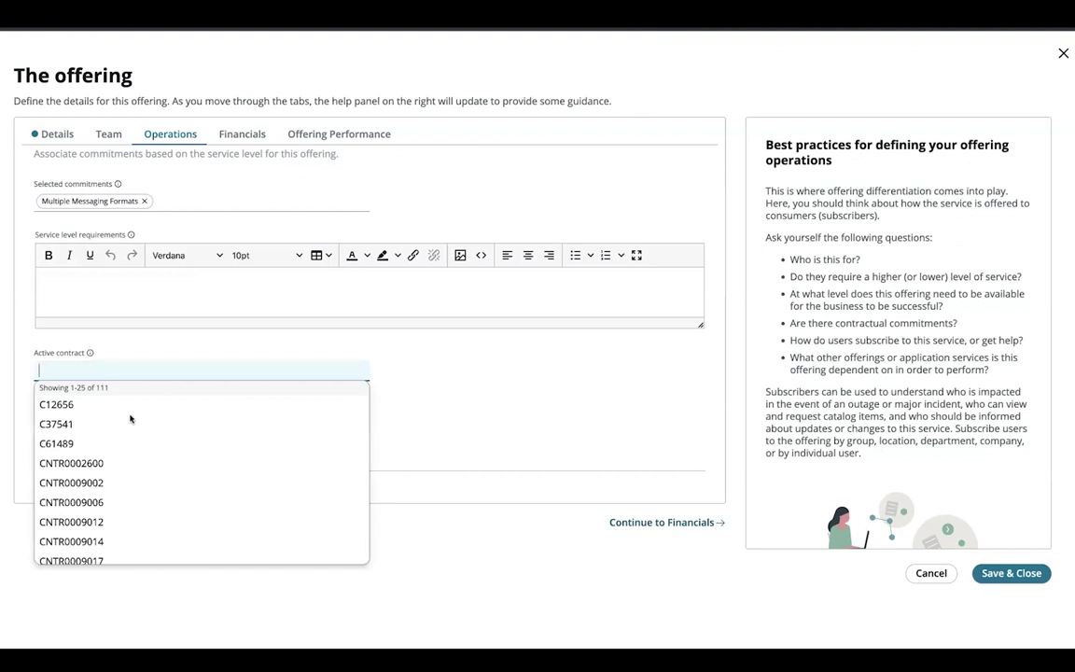
scroll(147, 487, "down", 5)
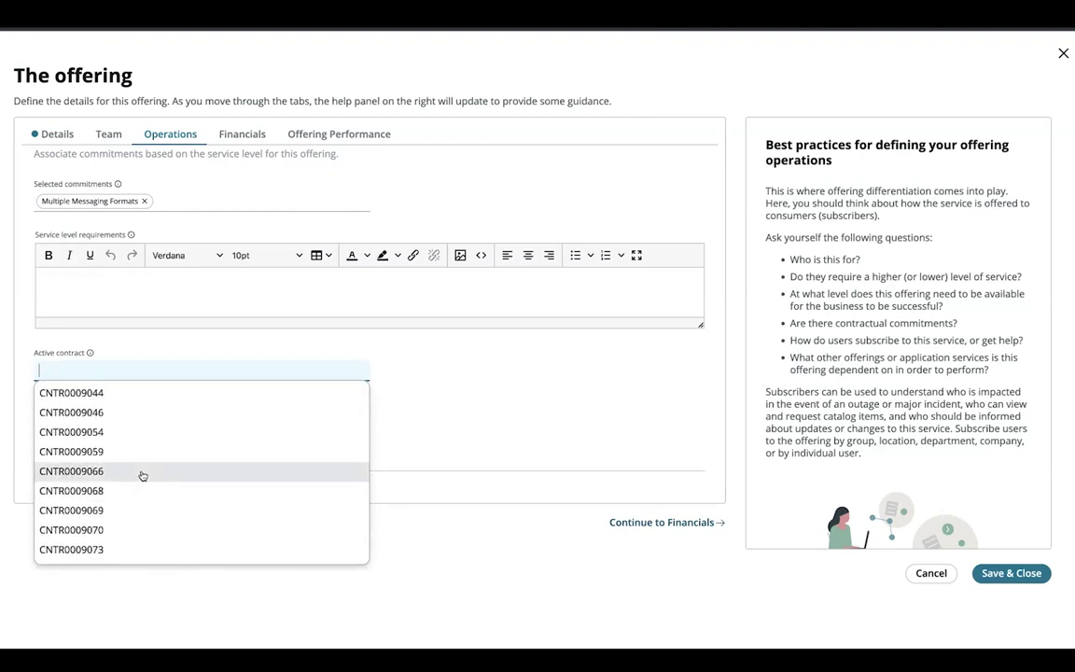
left_click(142, 471)
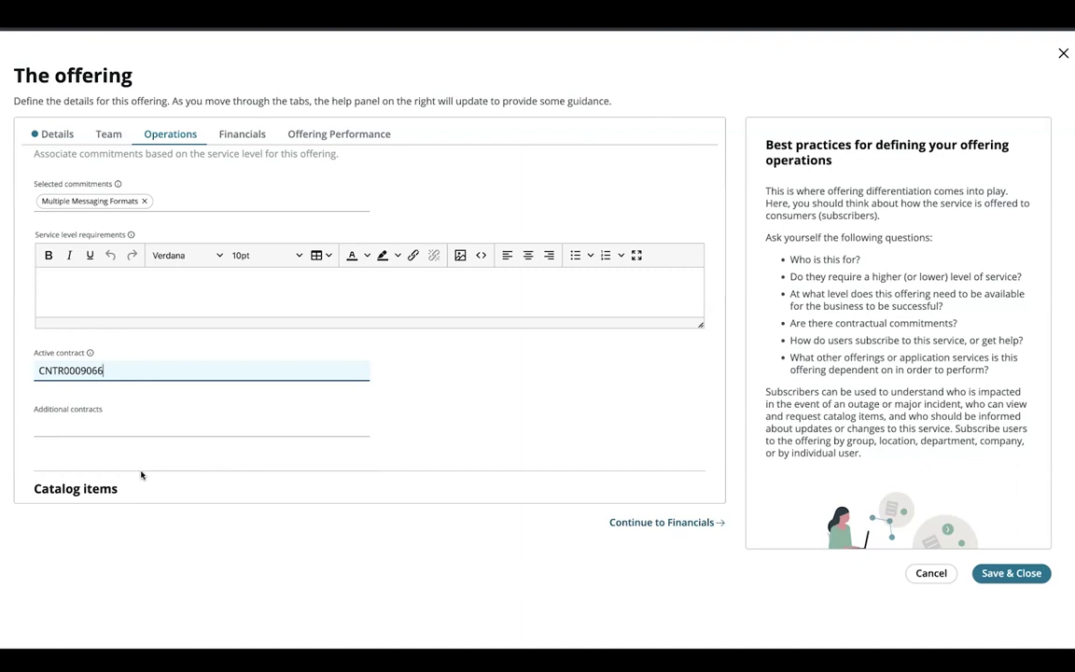
Reread the Active contract help and read the guidance for the offering's selected catalog items
left_click(88, 353)
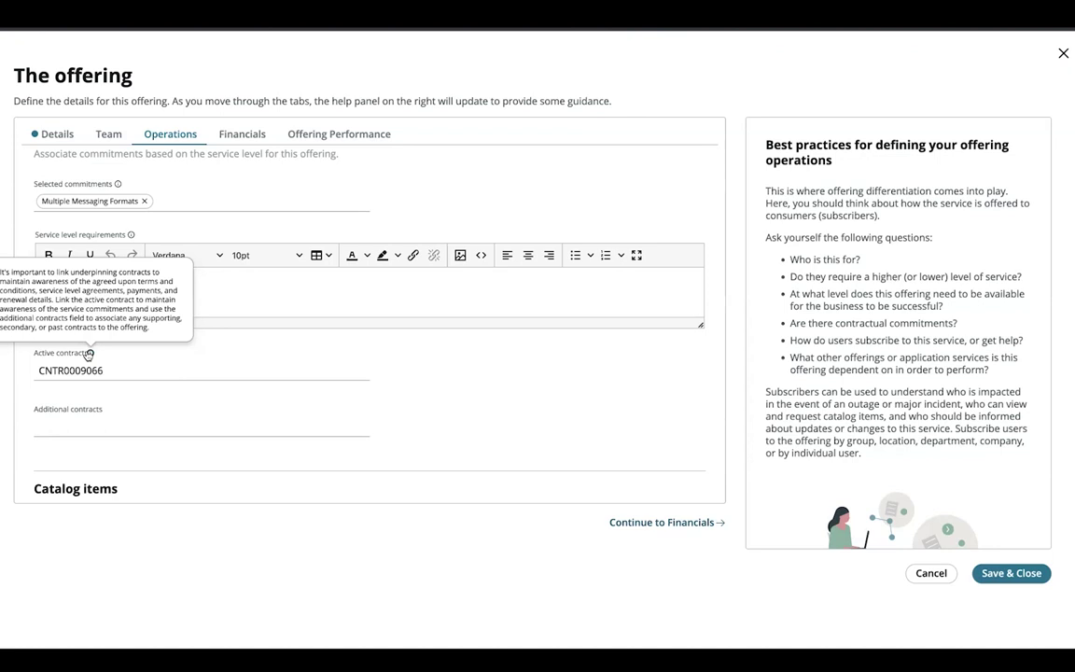
scroll(324, 361, "down", 3)
scroll(105, 350, "down", 2)
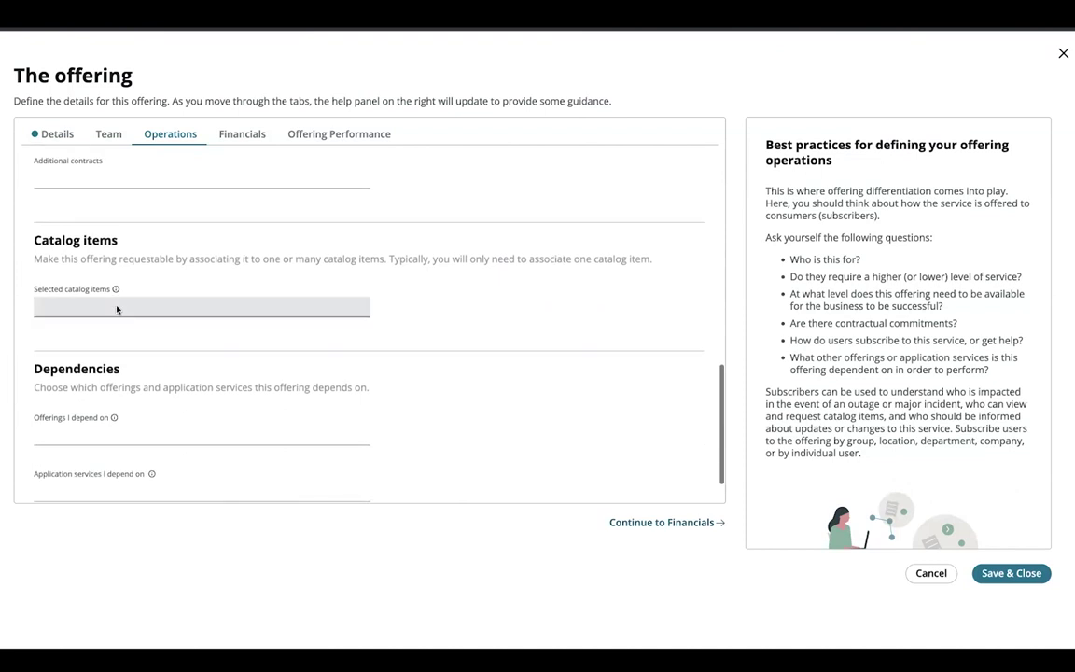
mouse_move(116, 291)
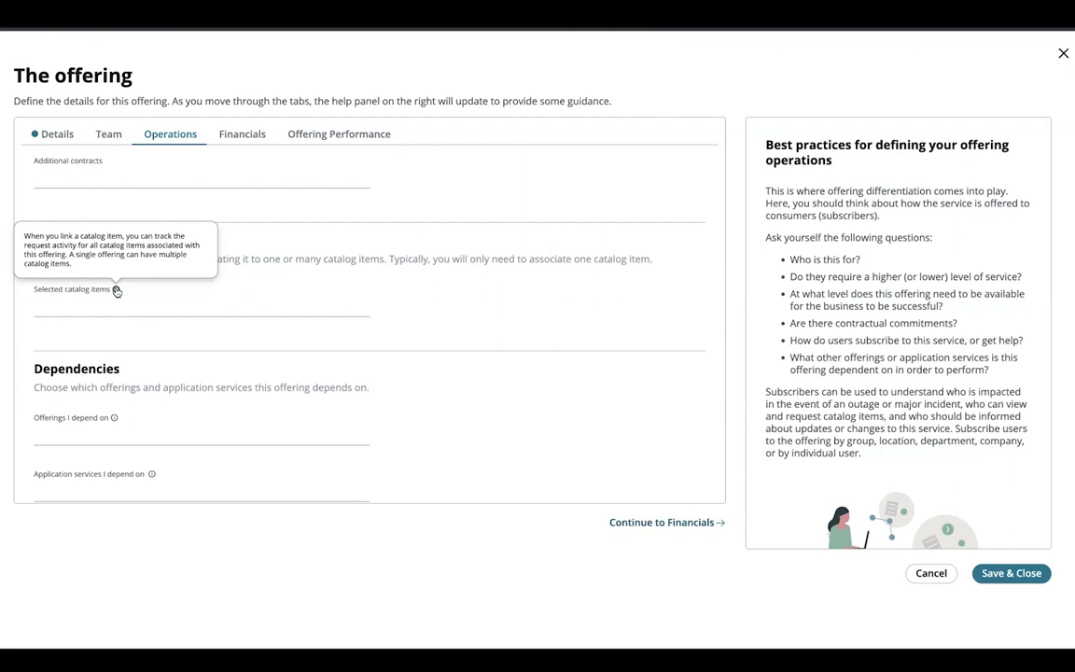
Add autoServiceCSDM008106 to the application services the offering depends on
scroll(115, 292, "down", 1)
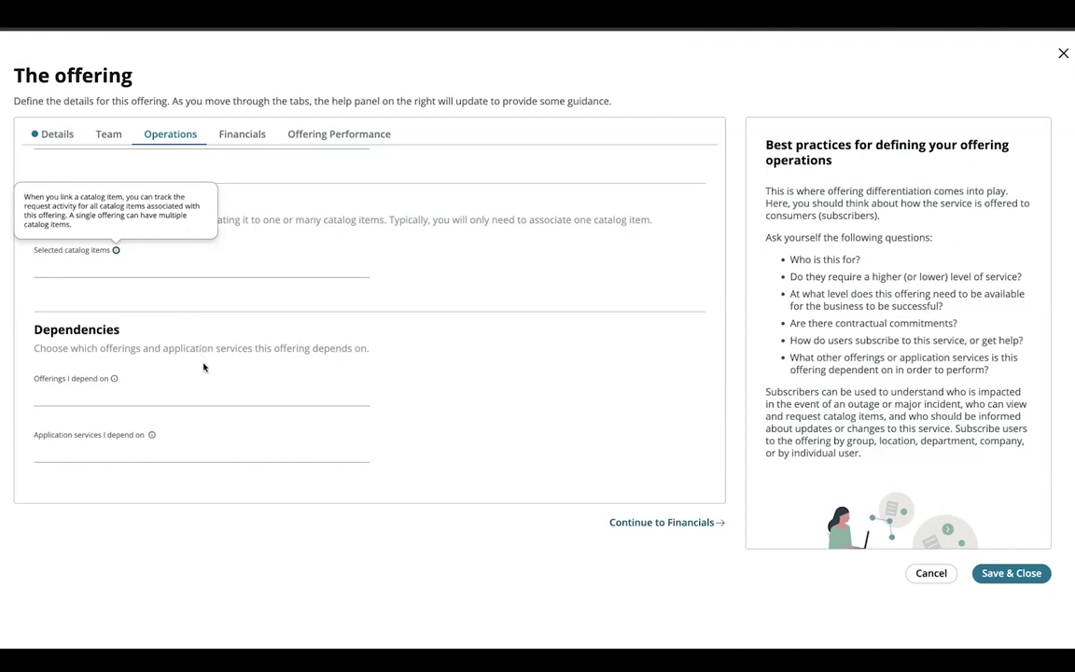
scroll(204, 367, "down", 1)
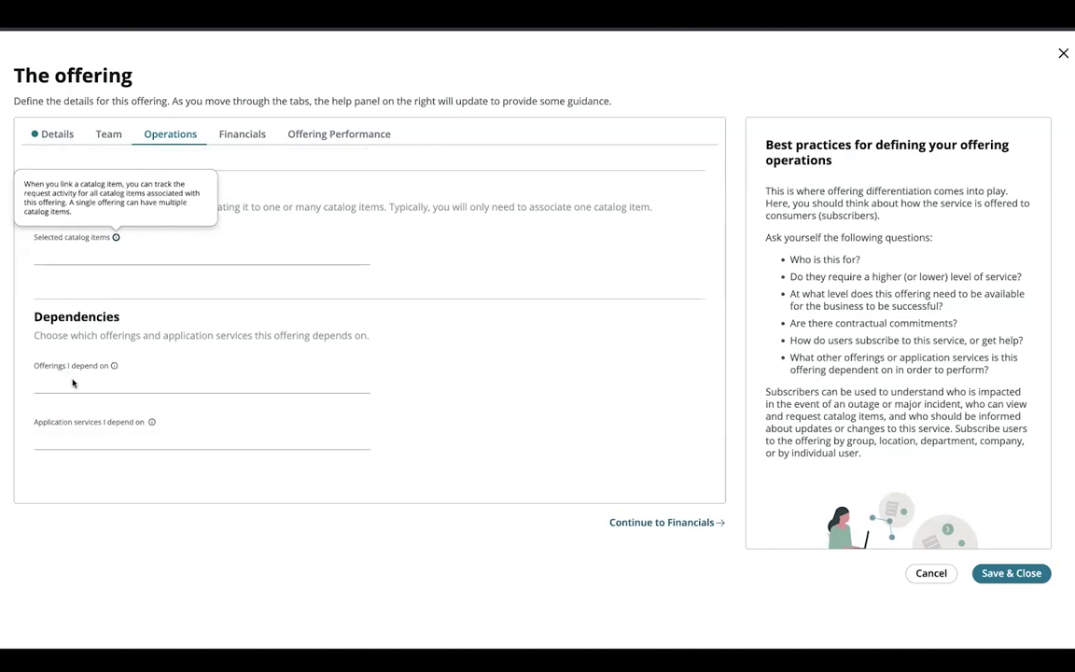
left_click(152, 424)
scroll(140, 448, "down", 3)
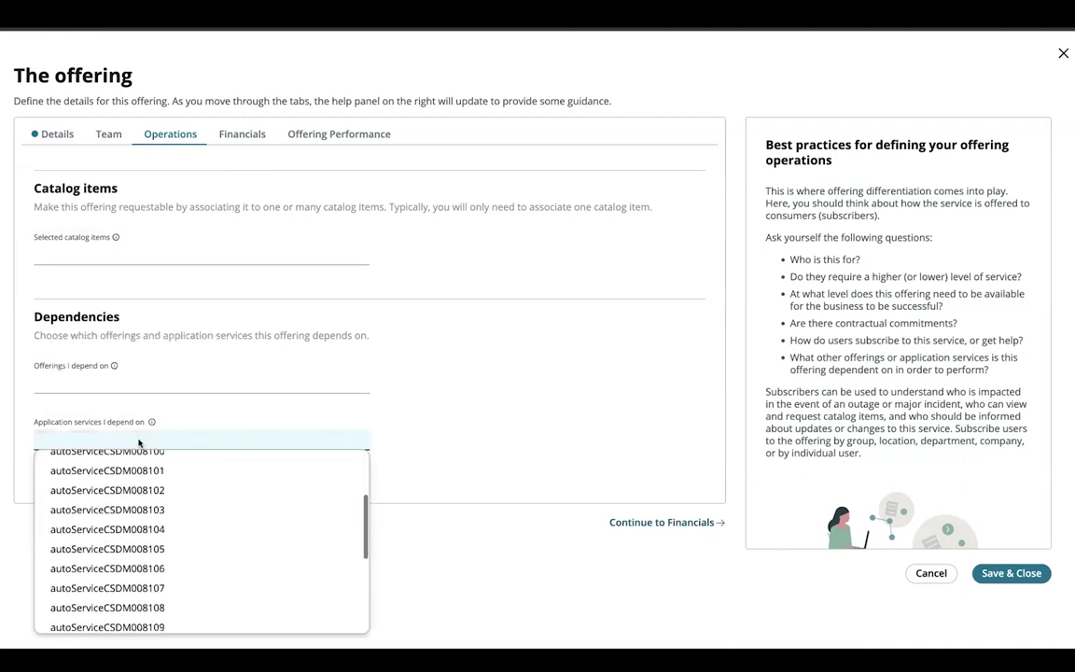
left_click(158, 547)
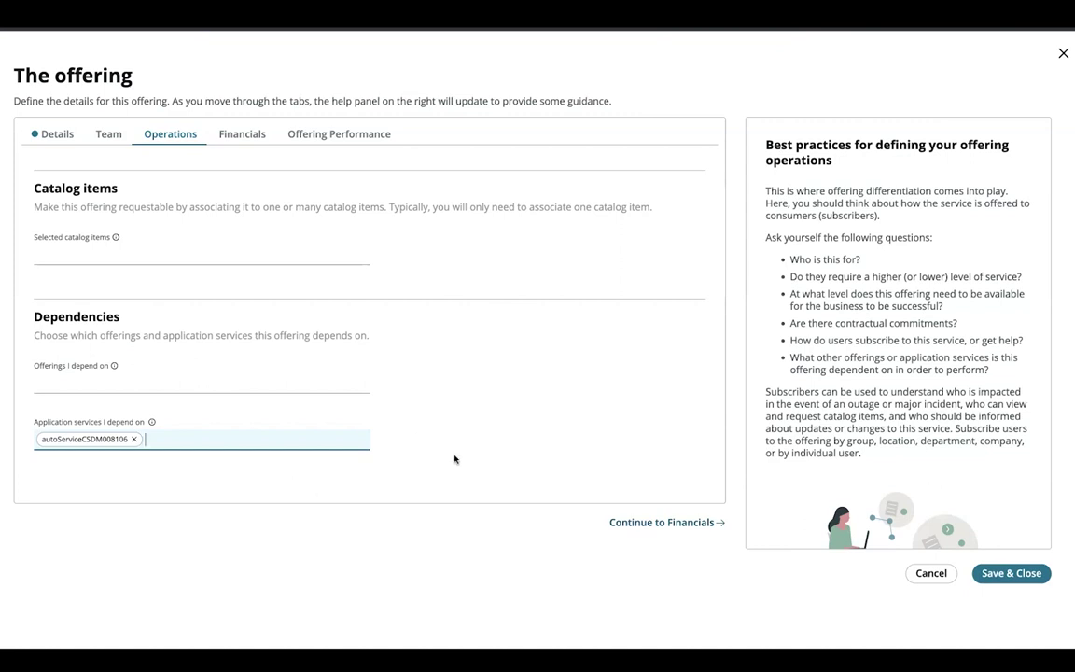
Review the offering's pricing fields and performance indicators, and save and close the offering
left_click(241, 136)
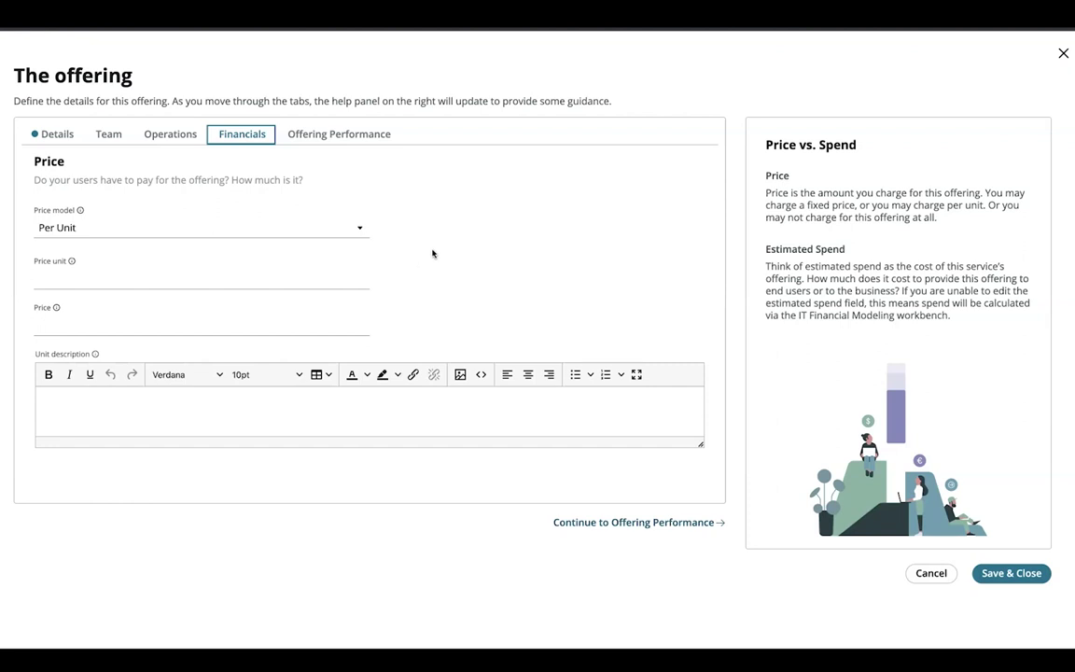
left_click(230, 185)
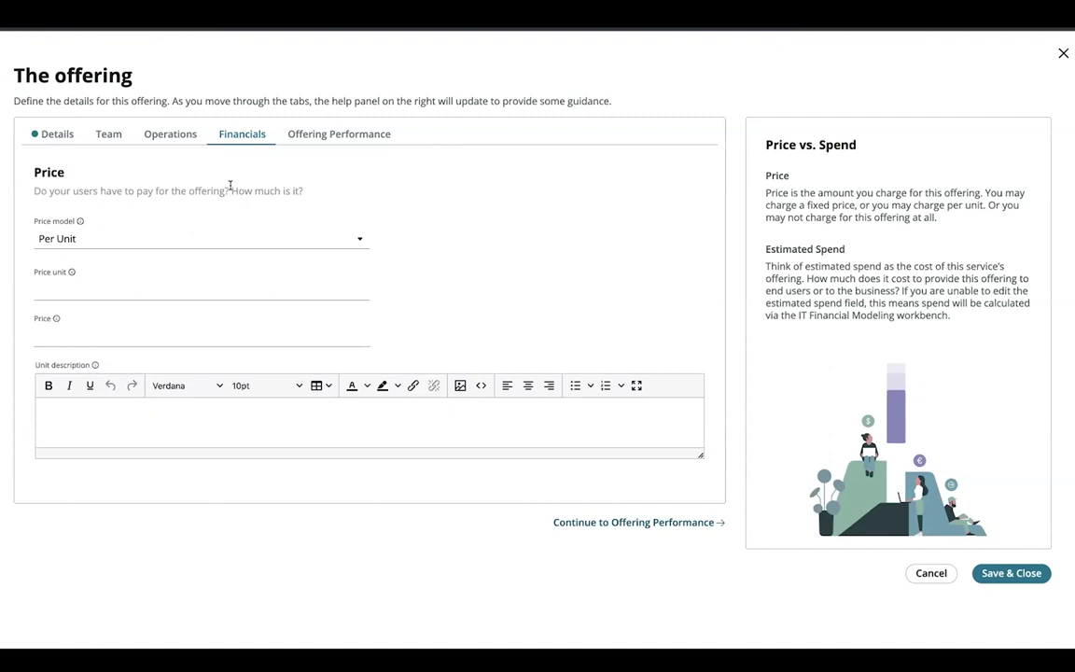
left_click(338, 140)
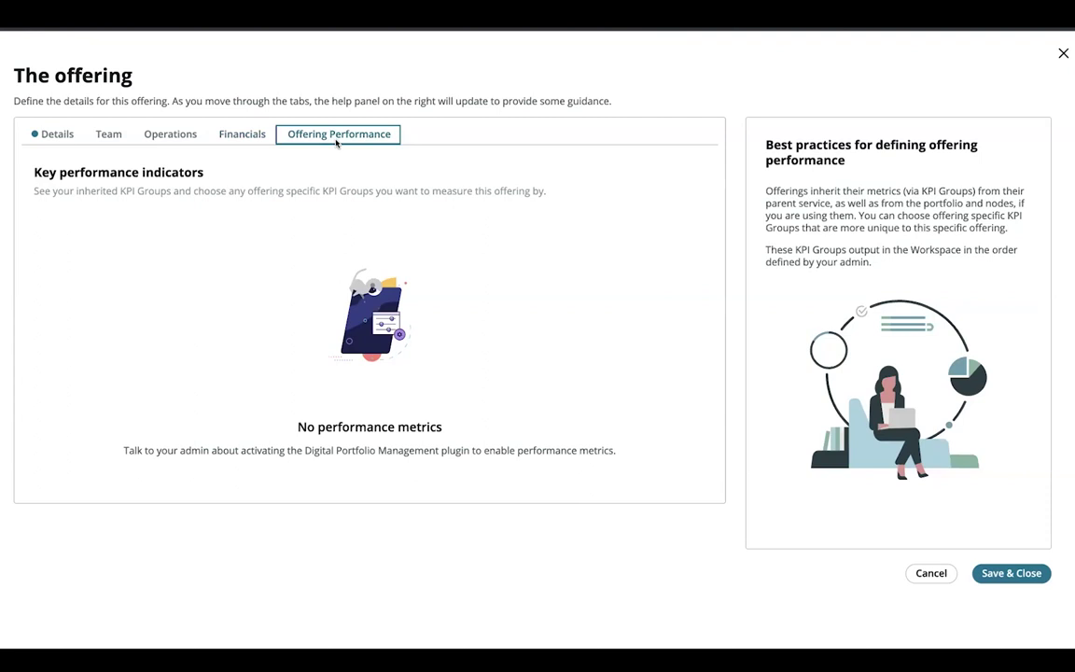
left_click(1025, 573)
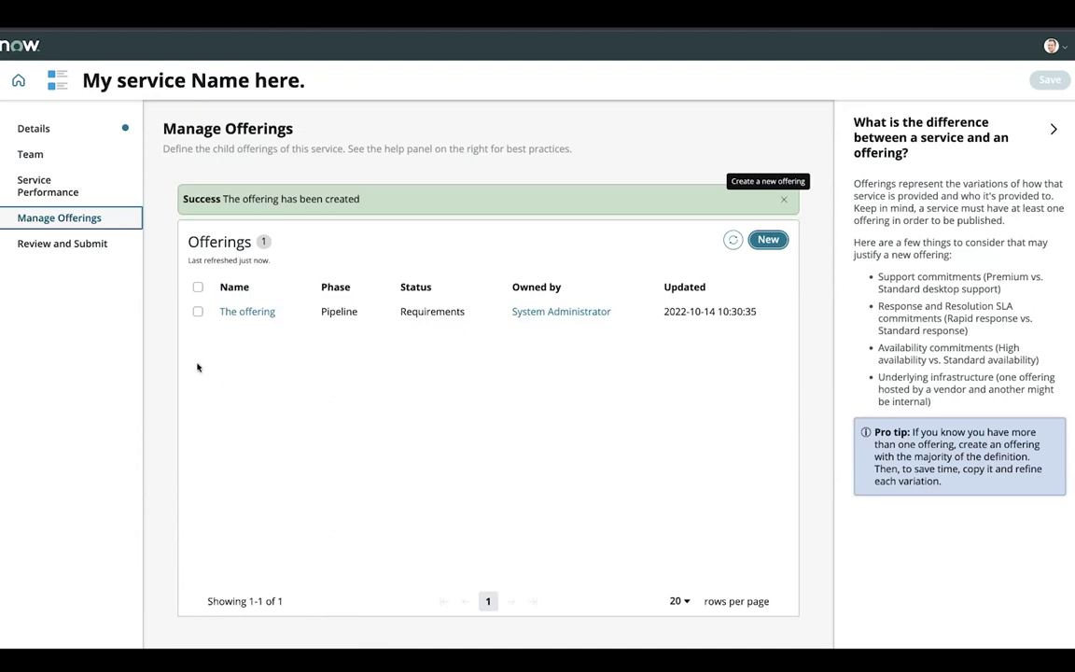
Select the newly created offering in the service's offerings list and examine the filter, delete and duplicate options
left_click(199, 312)
left_click(299, 312)
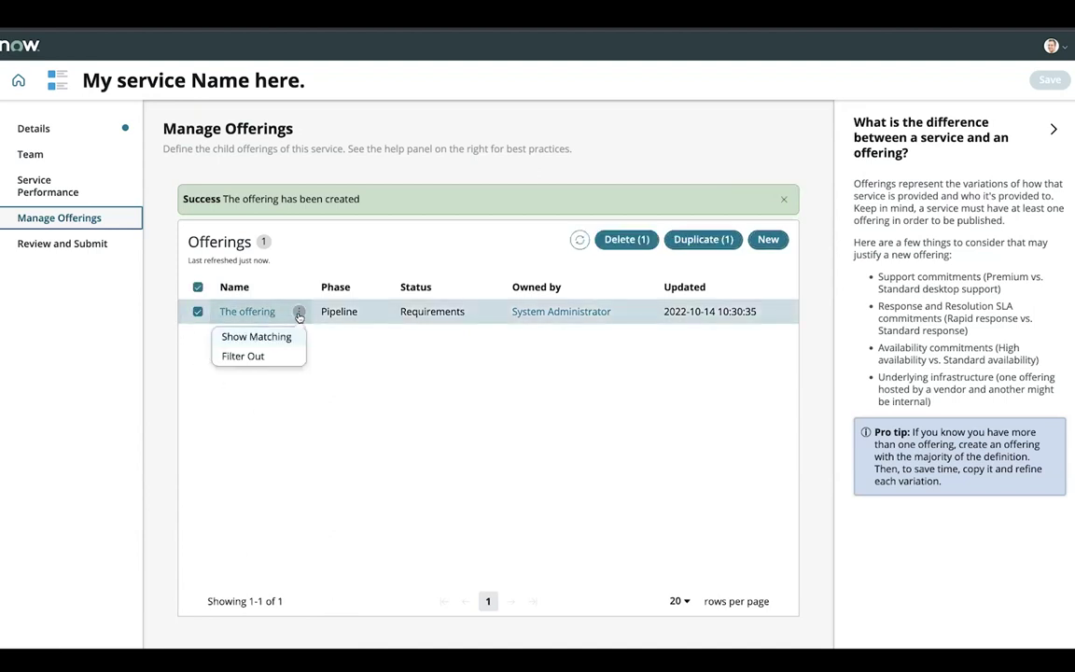
left_click(338, 328)
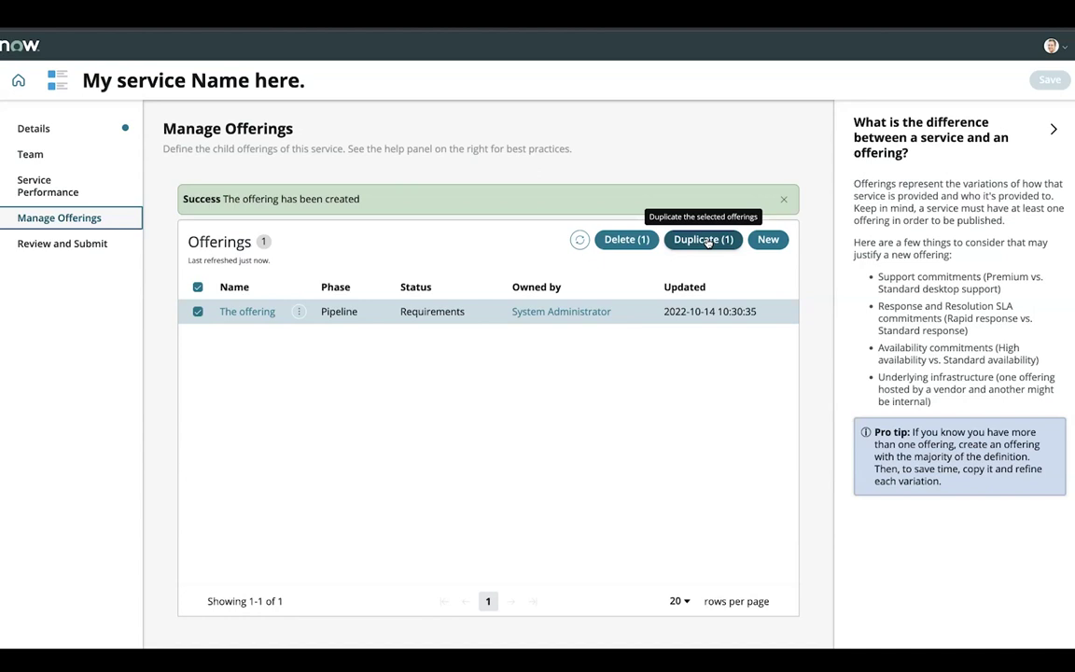
scroll(328, 382, "down", 1)
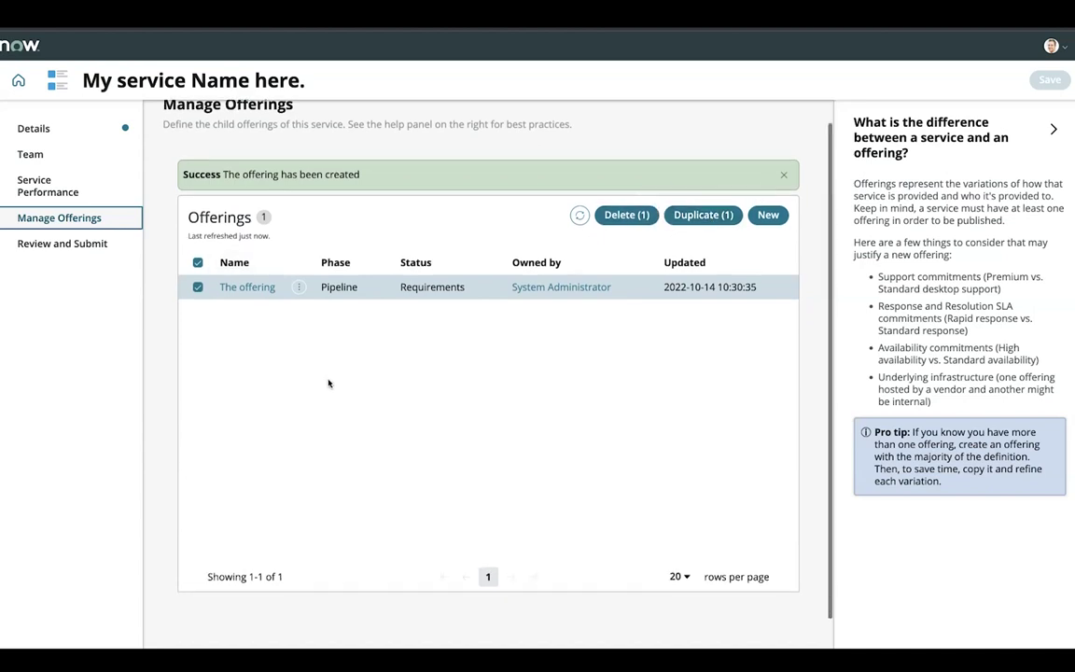
Review the service's full summary before submission, covering its details, team, performance and offerings
left_click(58, 244)
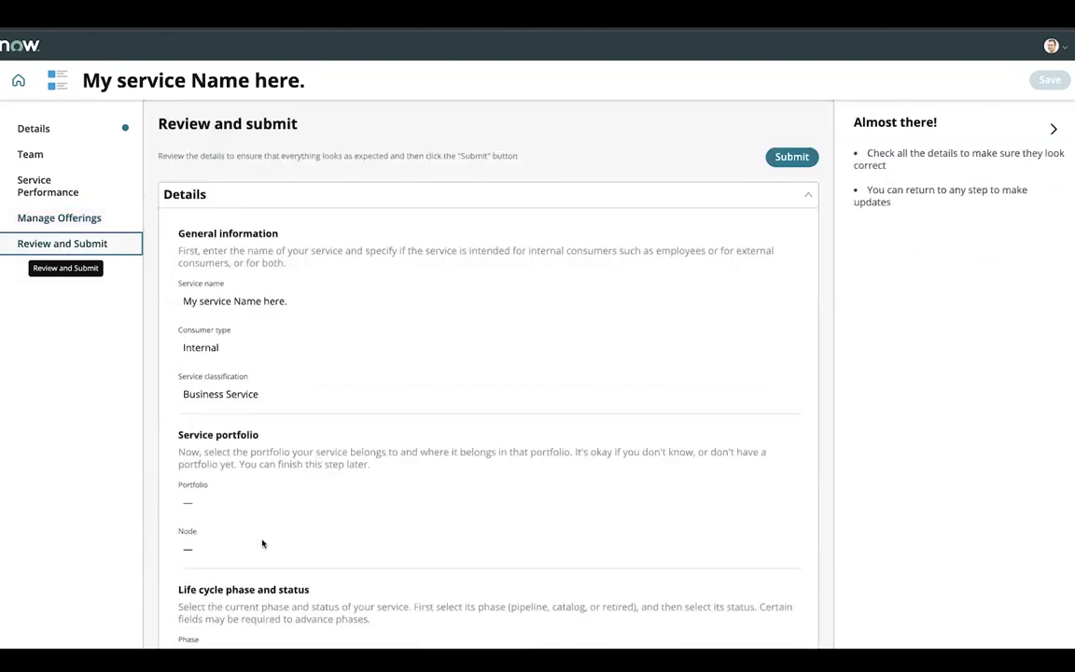
scroll(399, 401, "down", 12)
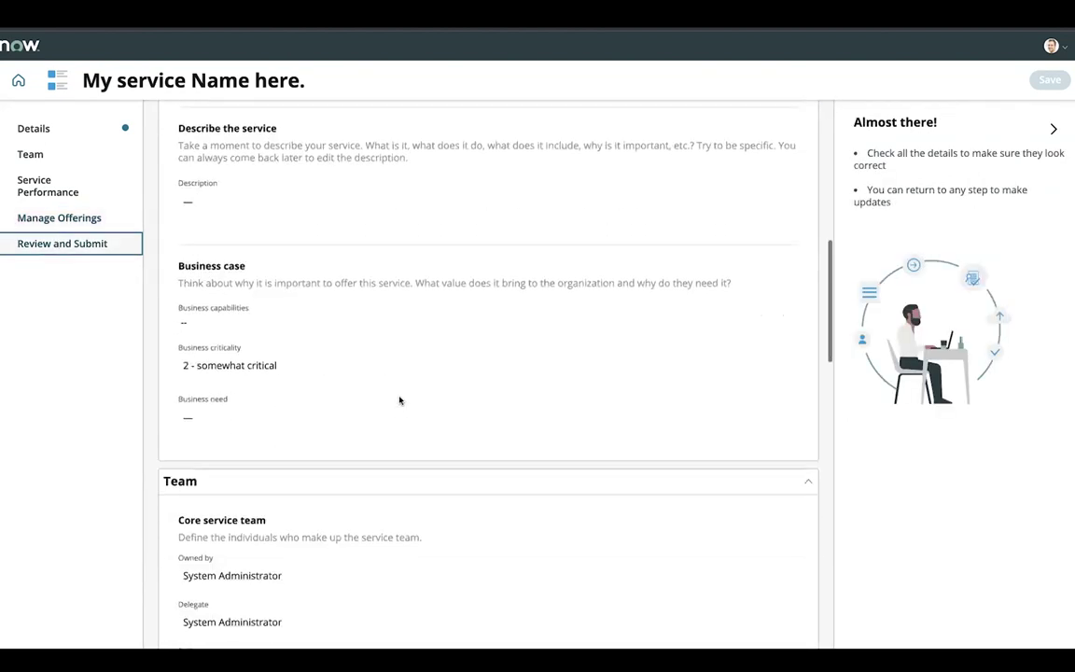
scroll(399, 402, "down", 5)
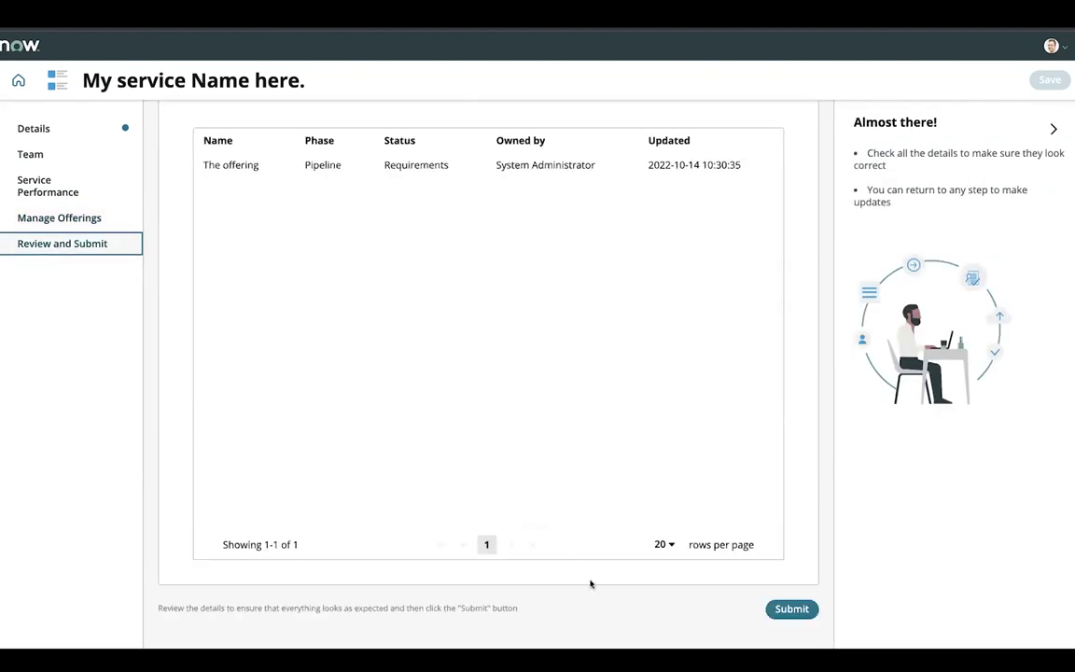
scroll(725, 256, "up", 15)
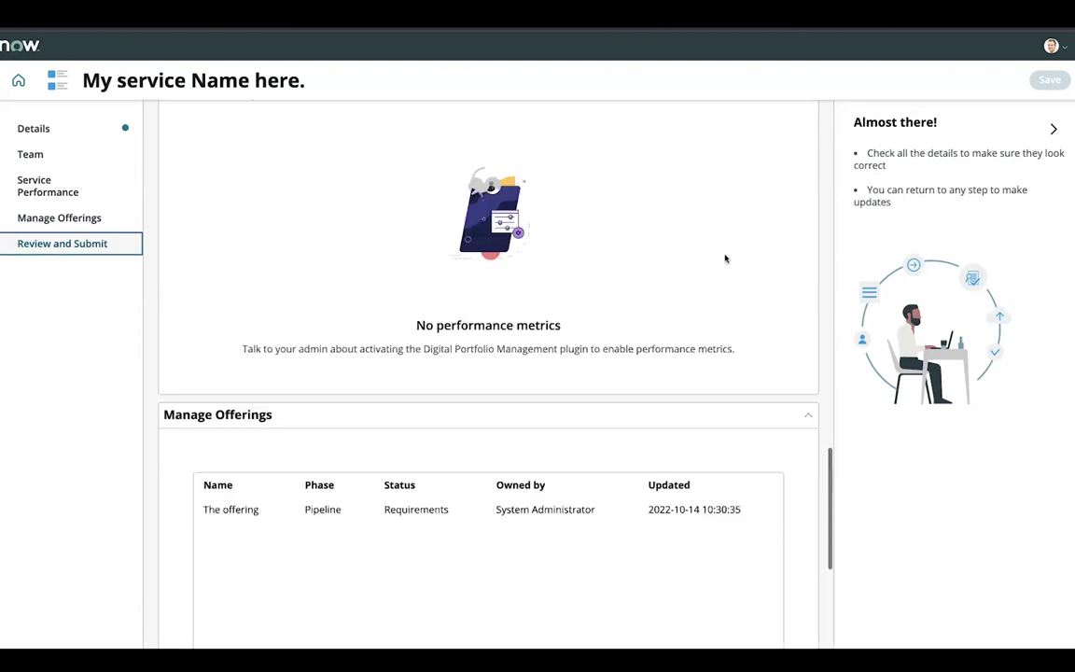